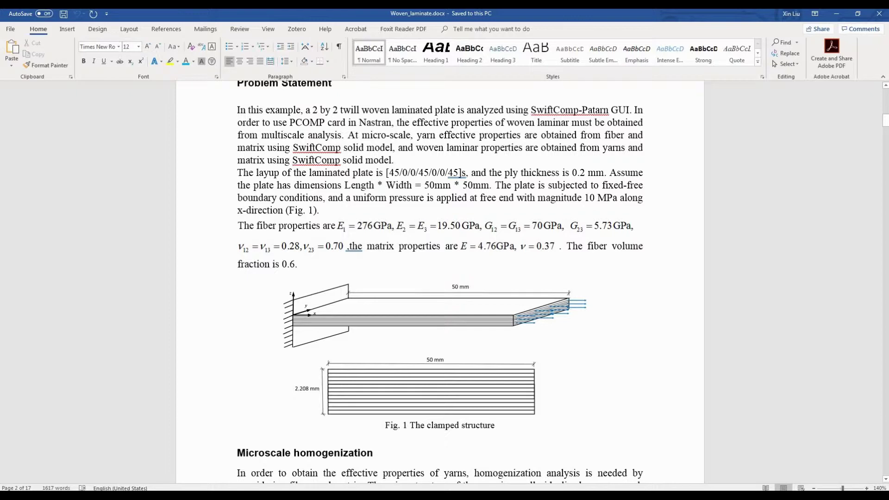
# Read the problem statement's ply layup, plate dimensions, loading and material properties, and the microscale homogenization introduction with the yarn figure.
pyautogui.moveTo(388, 172); pyautogui.dragTo(464, 172)
pyautogui.click(325, 211)
pyautogui.click(300, 264)
pyautogui.scroll(-5, 439, 277)
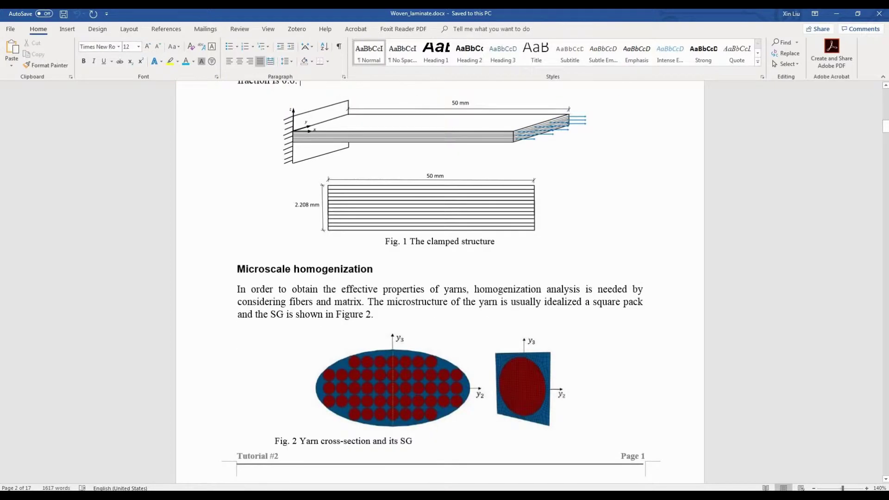
pyautogui.scroll(-1, 440, 278)
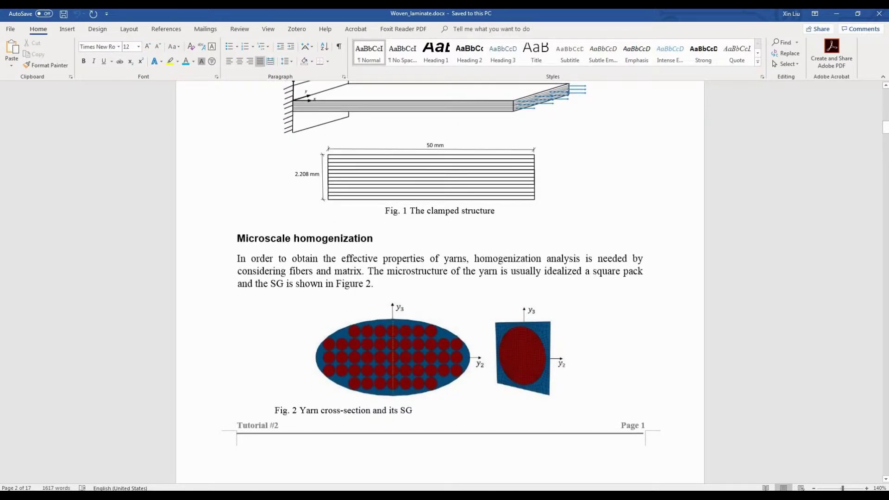
pyautogui.scroll(-2, 439, 277)
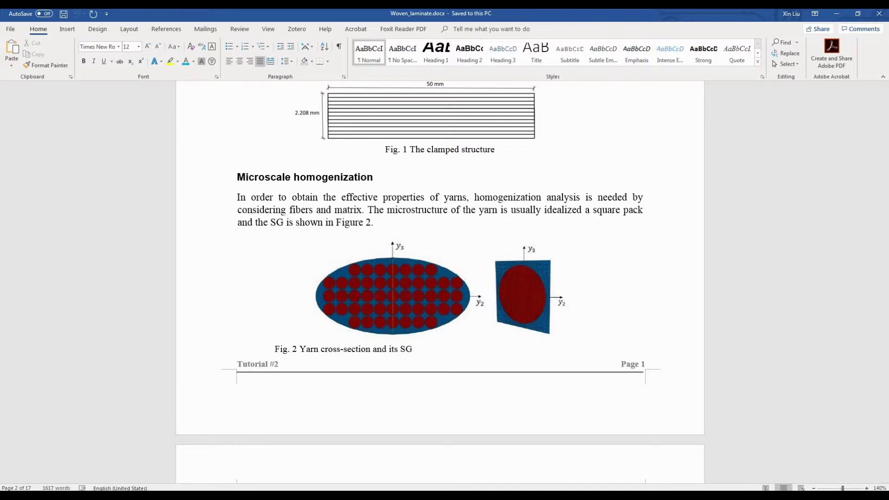
# Skim the microscale modeling instructions and examine the homogenization results and the Mesoscale homogenization section with the twill woven SG figure.
pyautogui.scroll(-10, 440, 282)
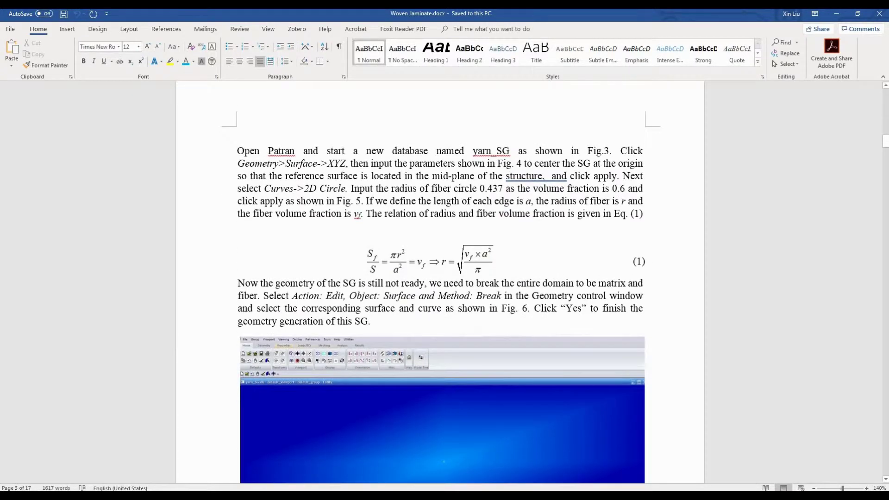
pyautogui.scroll(-10, 440, 282)
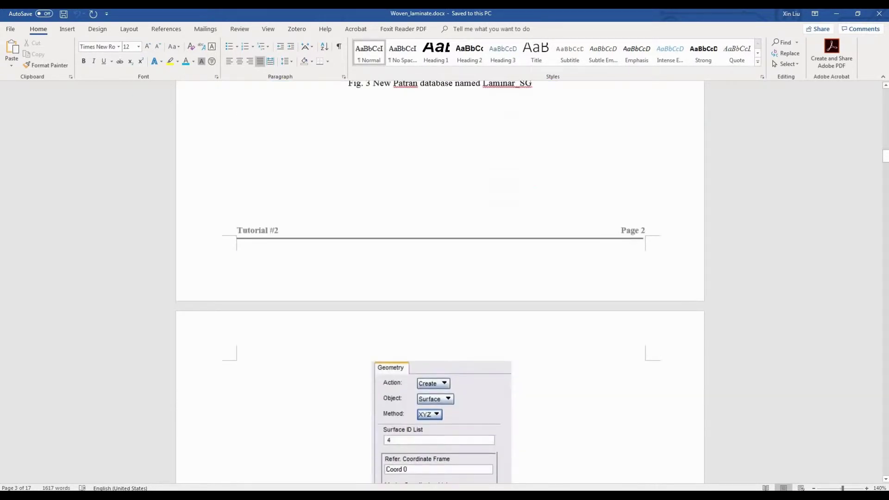
pyautogui.scroll(-9, 440, 282)
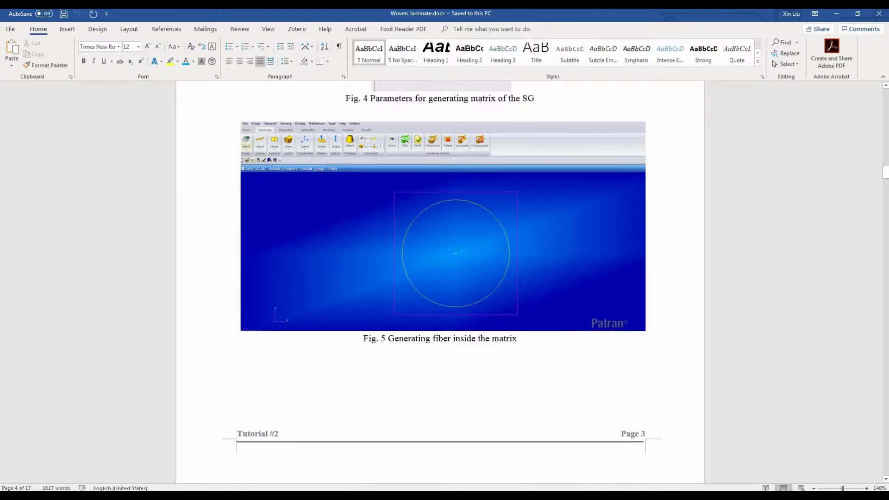
pyautogui.scroll(-12, 440, 282)
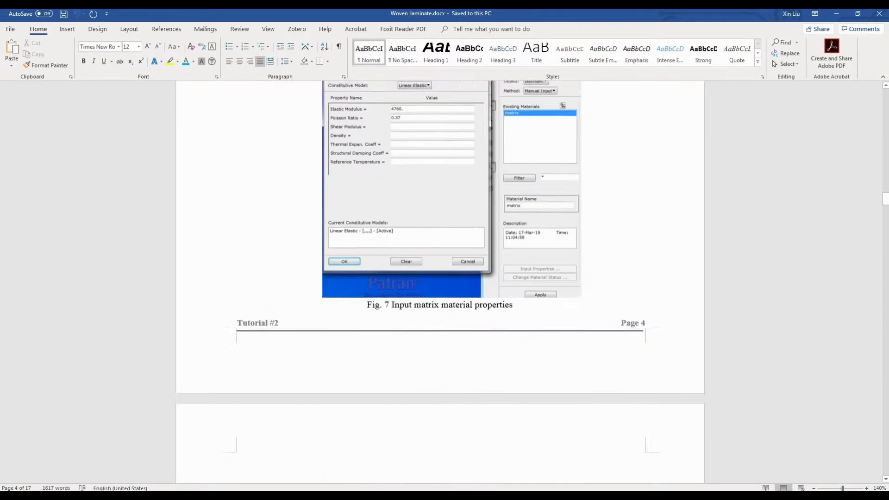
pyautogui.scroll(-15, 440, 283)
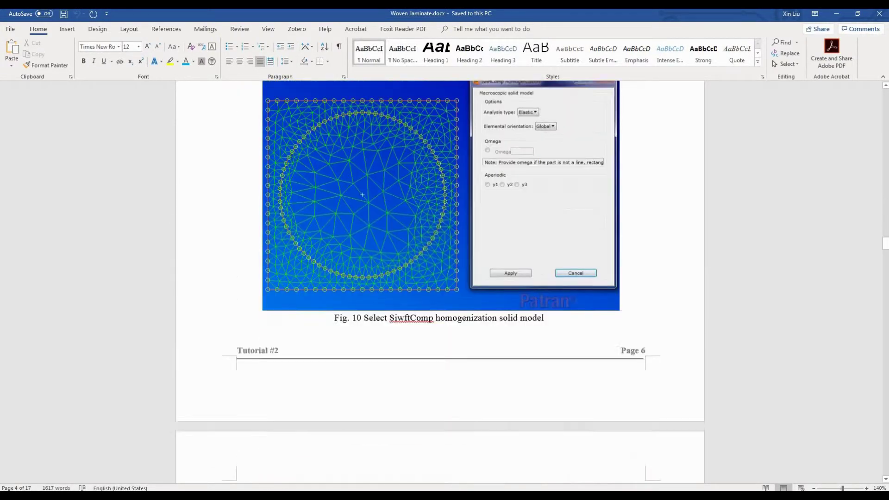
pyautogui.scroll(-5, 440, 282)
pyautogui.scroll(3, 439, 283)
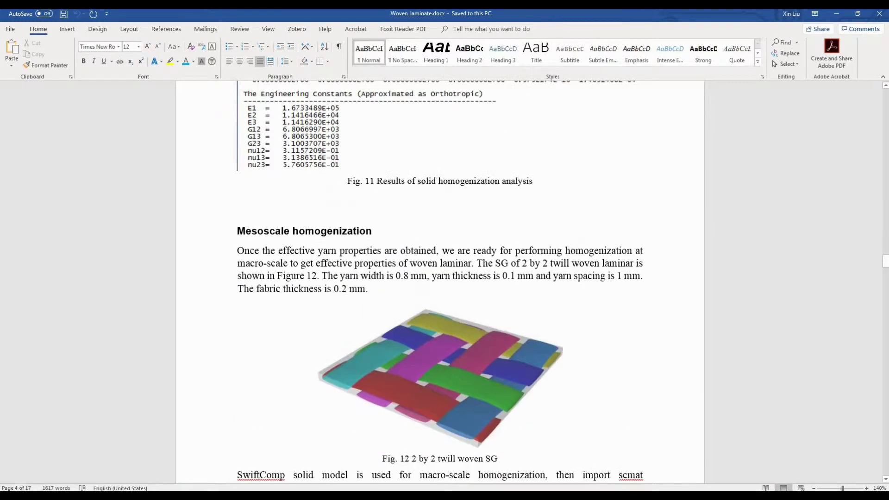
pyautogui.scroll(3, 439, 283)
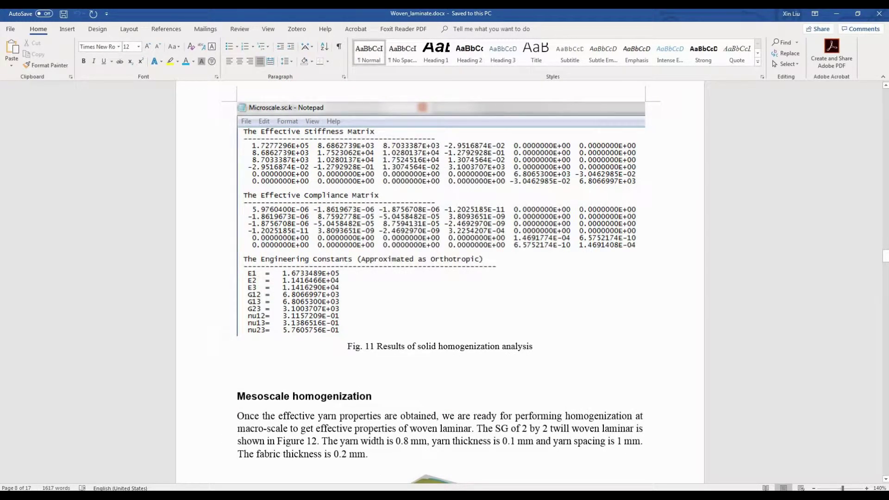
pyautogui.scroll(-2, 440, 282)
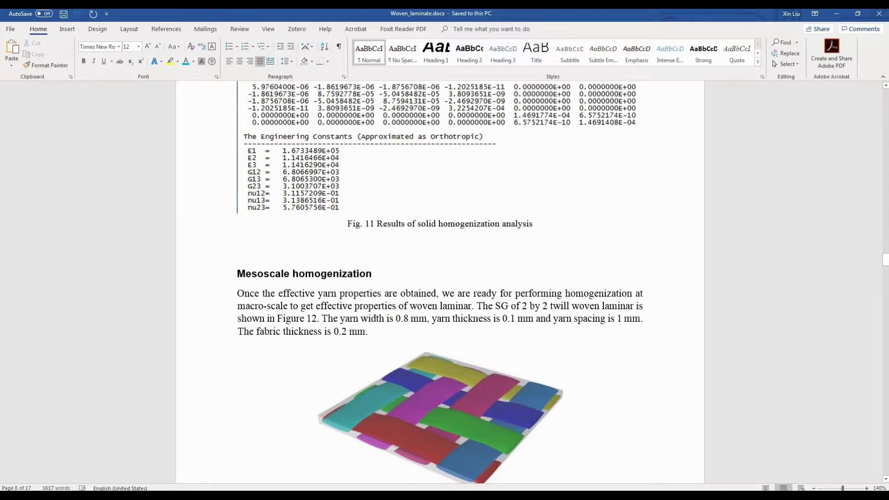
pyautogui.scroll(-1, 440, 283)
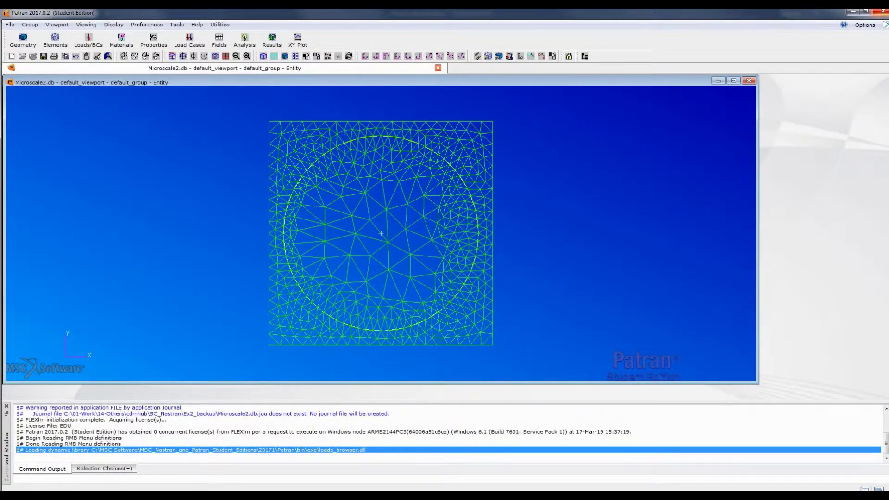
# Close the microscale Patran session and open the Mesoscale2.db database from the Ex2_backup folder in Patran.
pyautogui.click(883, 11)
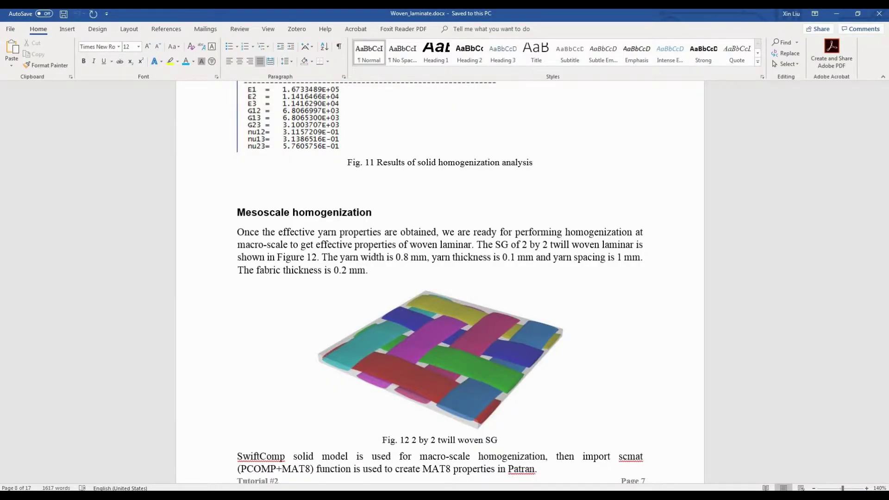
pyautogui.click(84, 495)
pyautogui.click(59, 453)
pyautogui.click(393, 241)
pyautogui.click(302, 159)
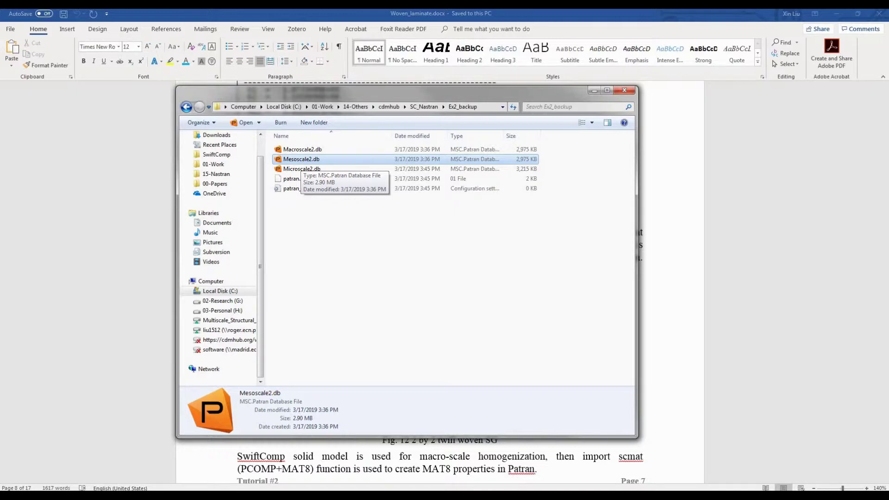
pyautogui.doubleClick(301, 160)
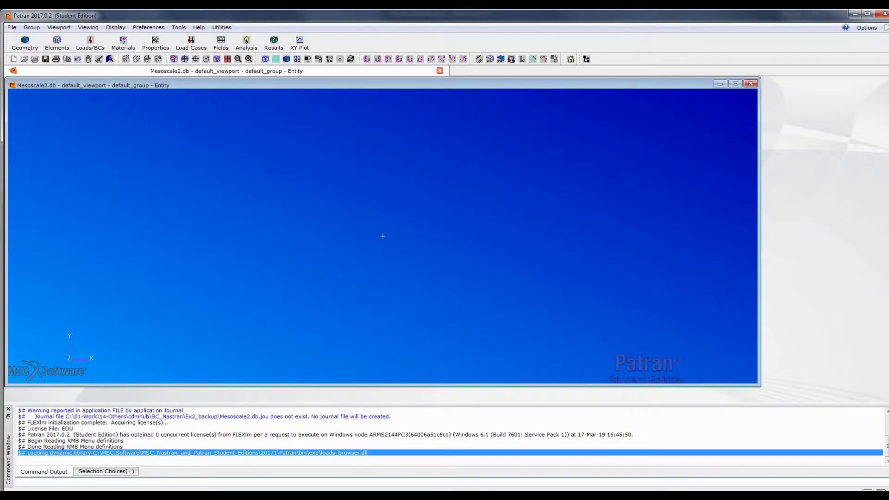
# Load the SwiftComp add-on with the command input sc.pcl and generate a 2 by 2 twill woven SG named twill_sc.
pyautogui.write('input sc.pcl')
pyautogui.press('Return')
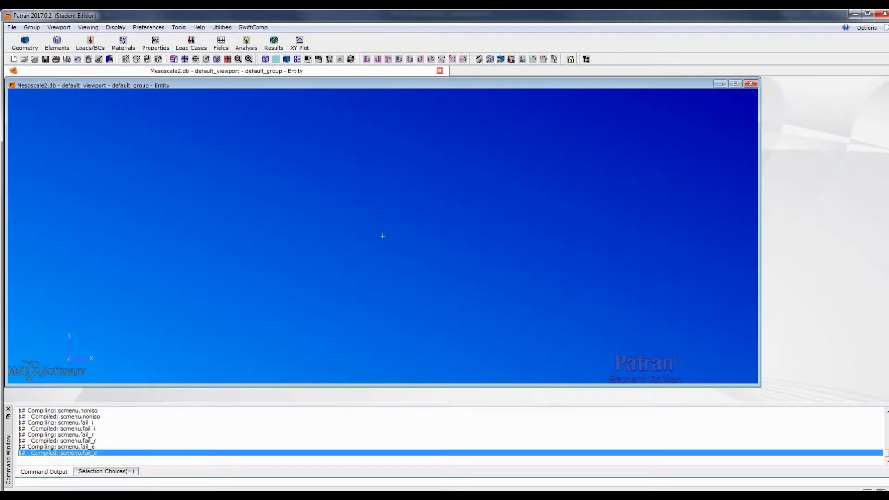
pyautogui.click(253, 27)
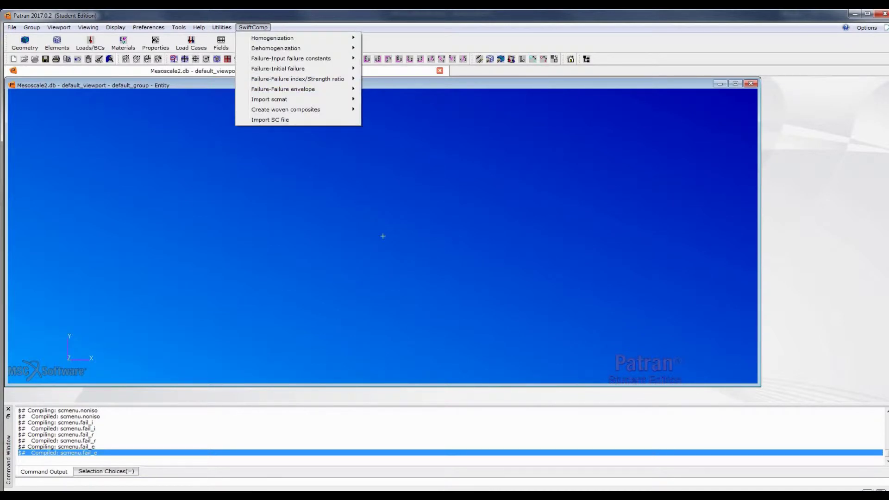
pyautogui.moveTo(296, 109)
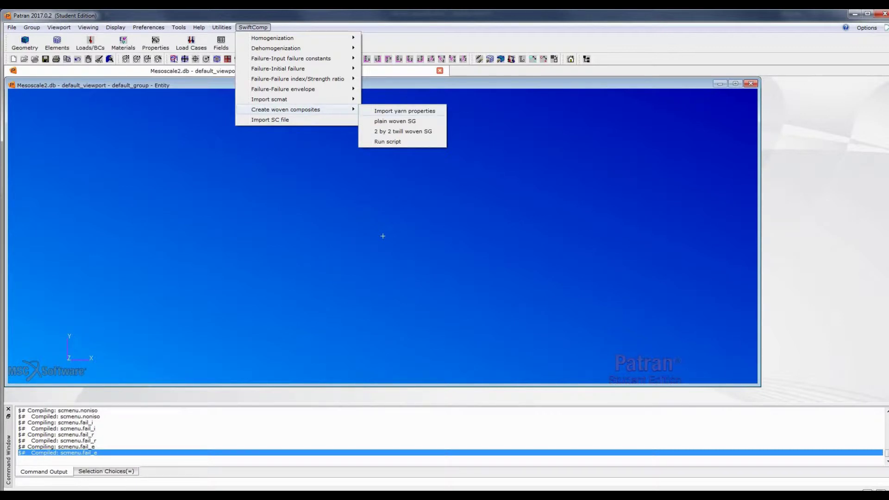
pyautogui.click(403, 131)
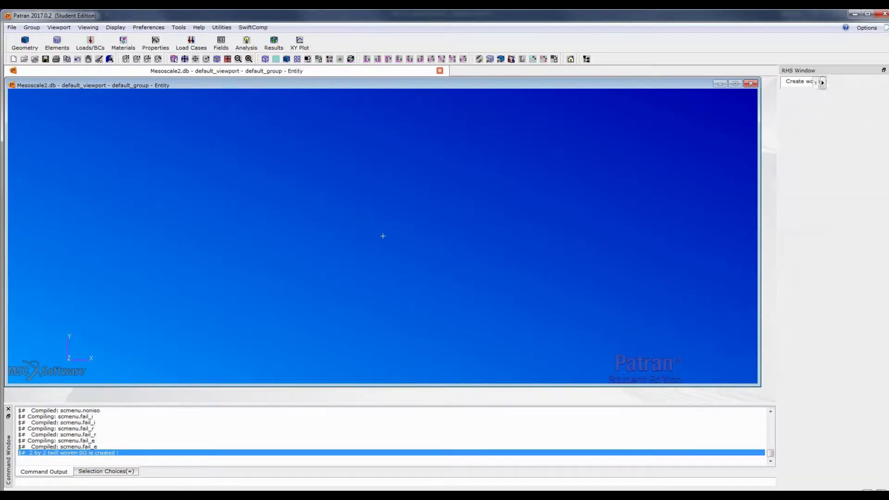
pyautogui.moveTo(820, 248); pyautogui.dragTo(791, 249)
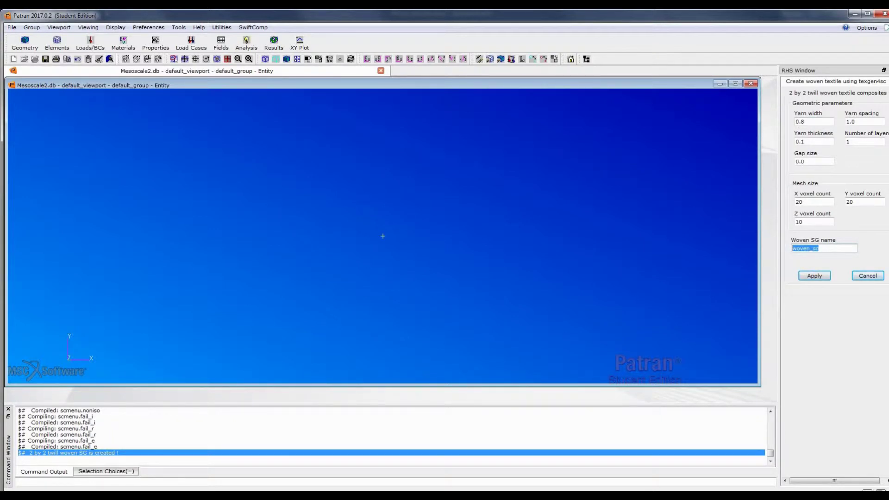
pyautogui.write('twill_s')
pyautogui.press('Return')
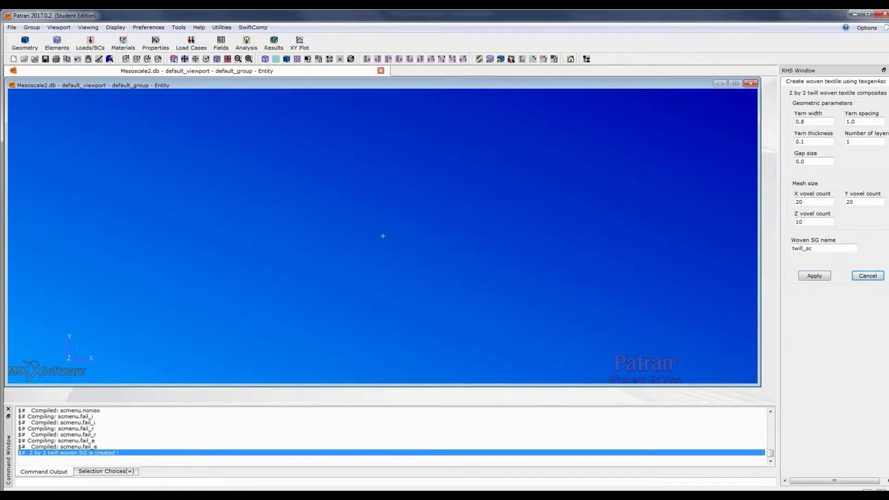
# Start the SwiftComp SC file import and browse to the C:\PatranNastran-SwiftComp folder.
pyautogui.click(252, 27)
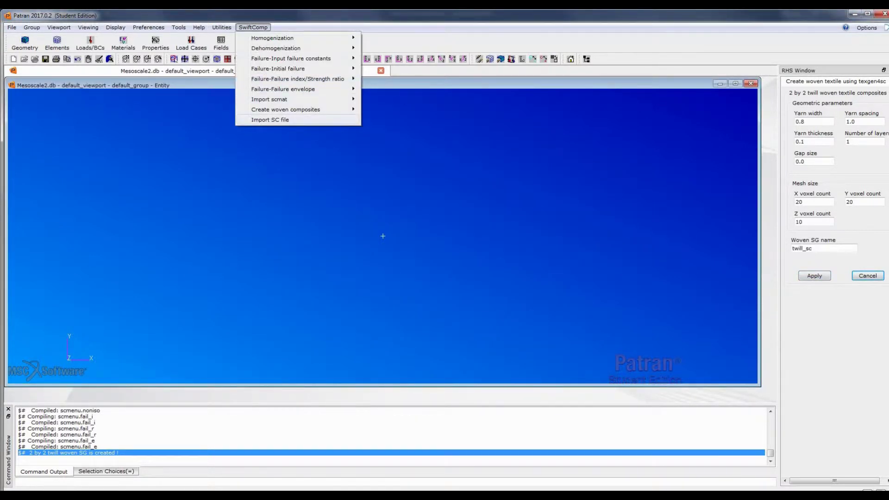
pyautogui.click(270, 119)
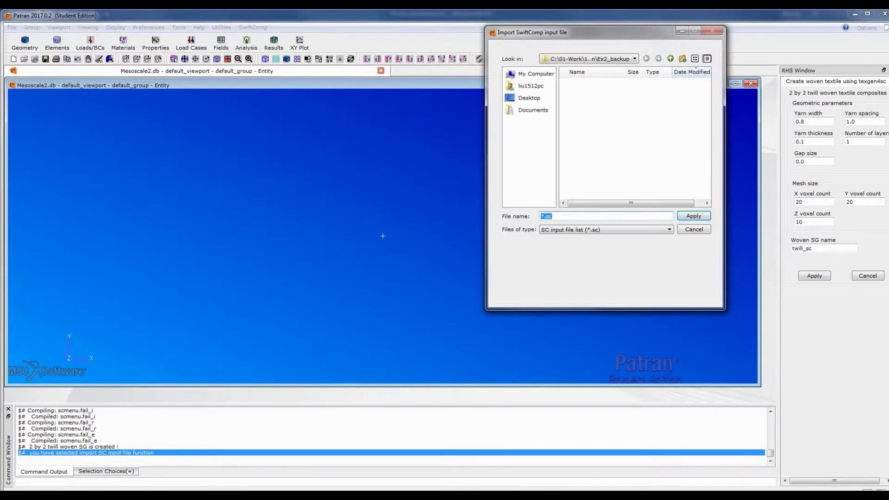
pyautogui.click(589, 58)
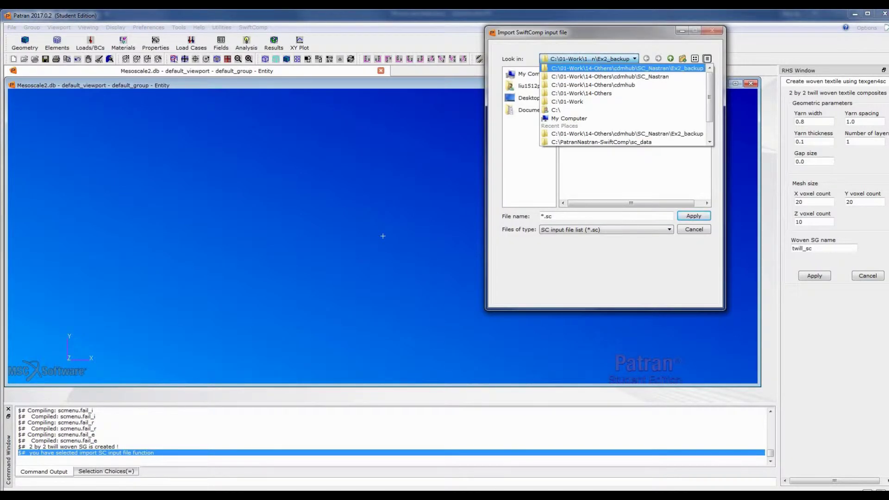
pyautogui.press('Down')
pyautogui.press('Down')
pyautogui.press('Down')
pyautogui.press('Down')
pyautogui.press('Down')
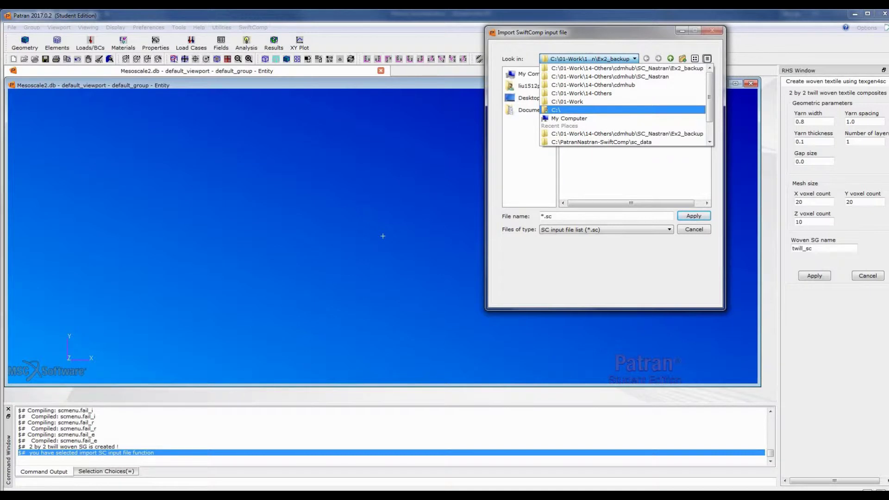
pyautogui.click(562, 110)
pyautogui.doubleClick(601, 116)
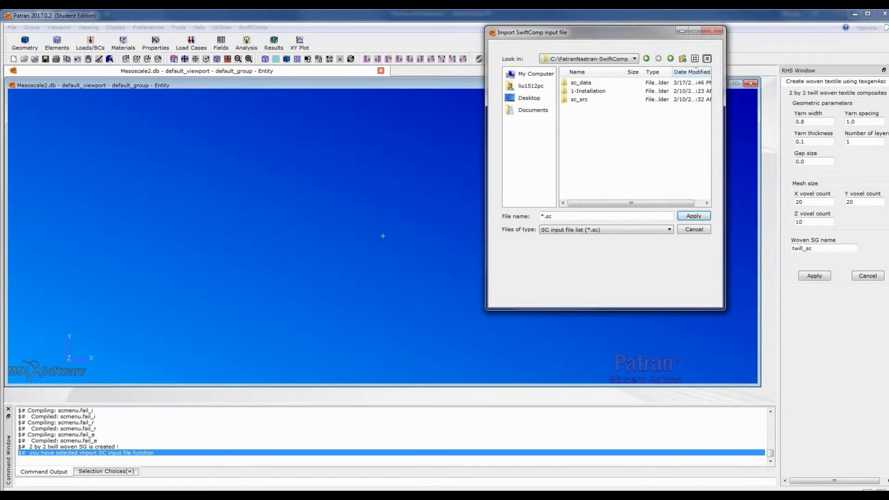
# Import the twill_sc.sc input file from the sc_data folder and inspect the woven SG mesh.
pyautogui.moveTo(615, 33); pyautogui.dragTo(514, 51)
pyautogui.press('Tab')
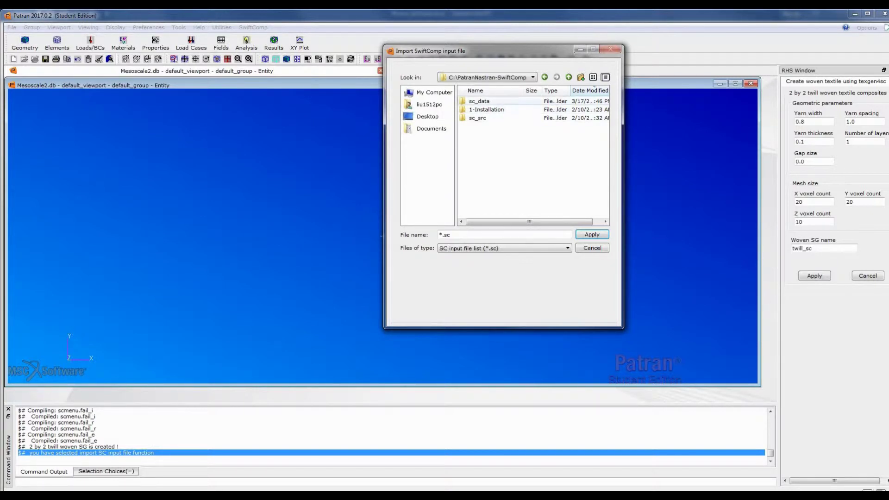
pyautogui.doubleClick(479, 101)
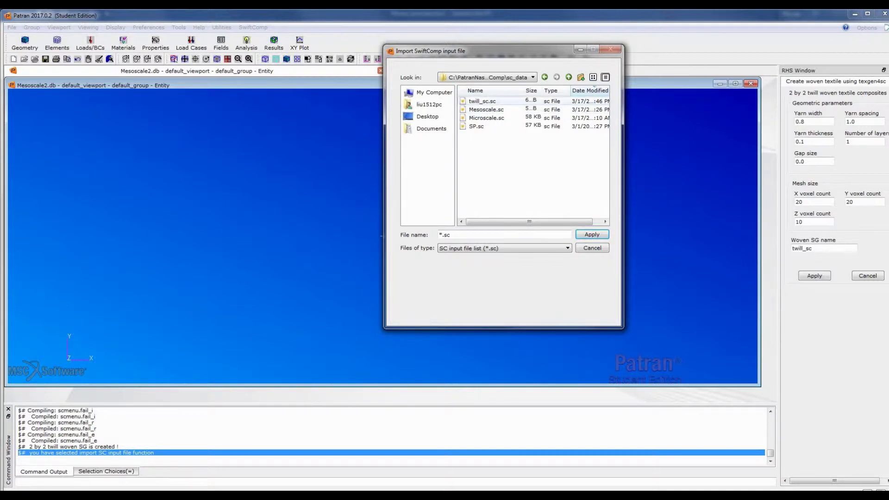
pyautogui.click(482, 101)
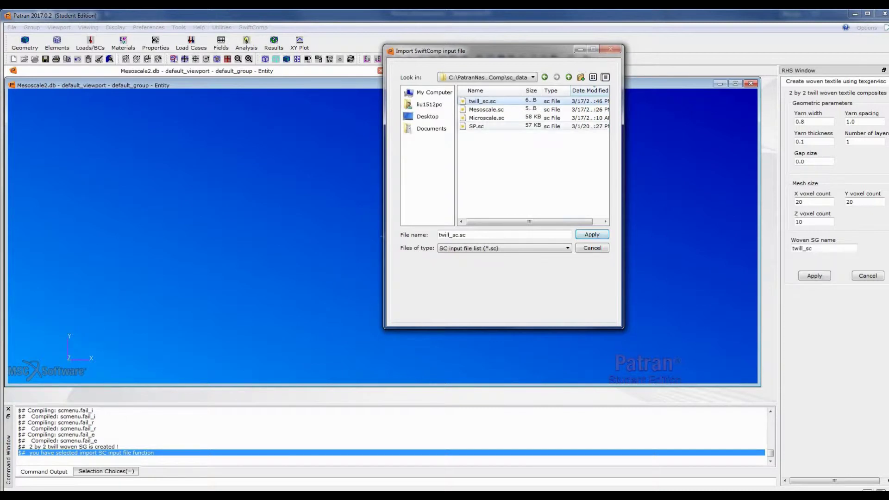
pyautogui.click(592, 235)
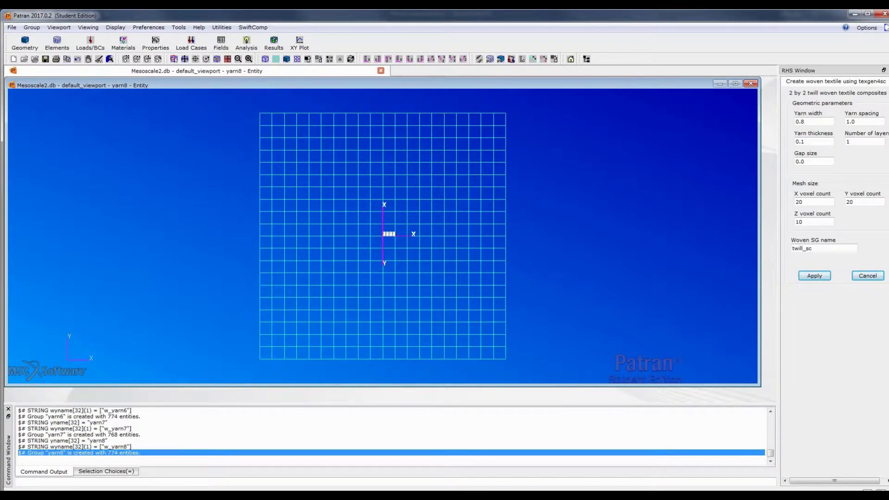
pyautogui.moveTo(382, 236); pyautogui.dragTo(355, 174, button='middle')
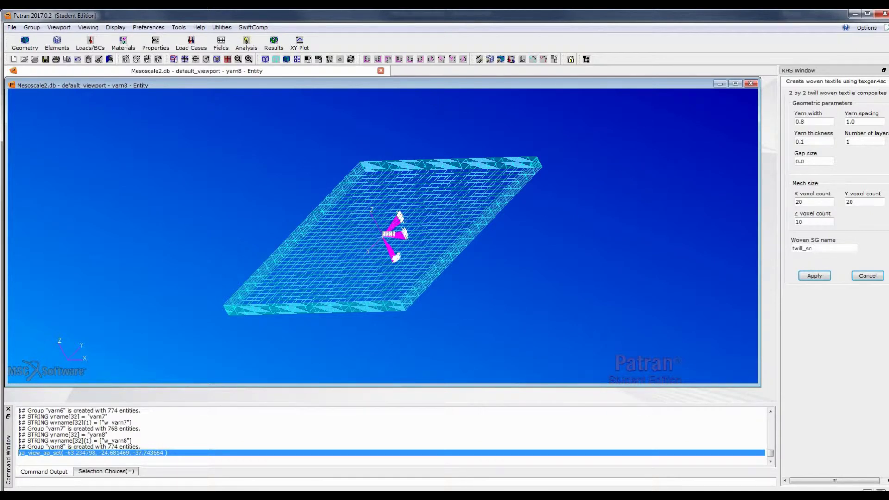
# Browse from the sc_data folder to PatranNastran-SwiftComp\sc_src\TexGen and open the main1.py script in Geany.
pyautogui.click(70, 496)
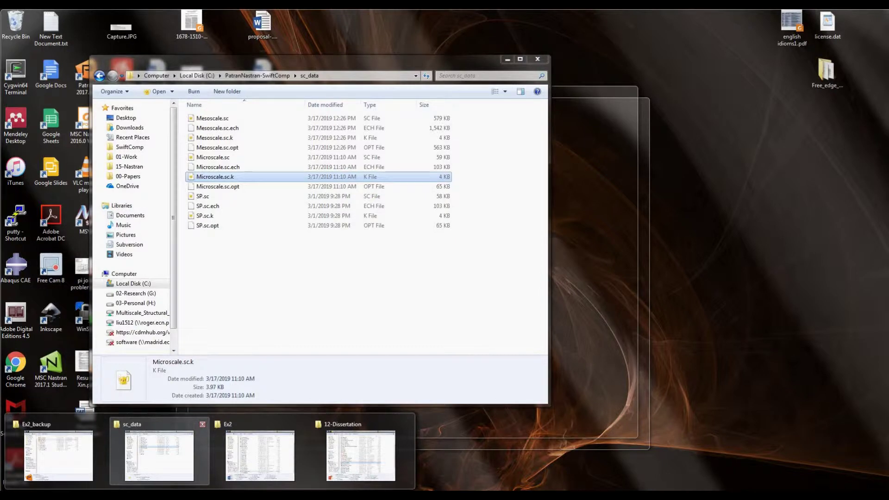
pyautogui.click(159, 452)
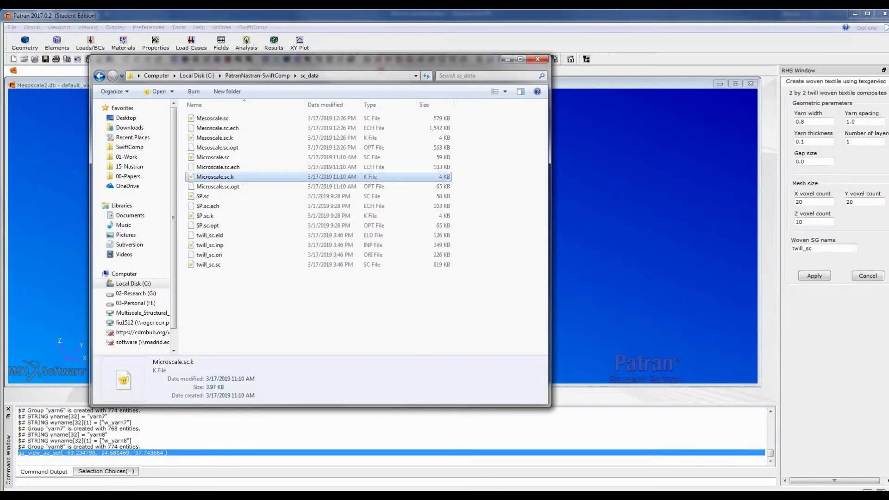
pyautogui.click(257, 75)
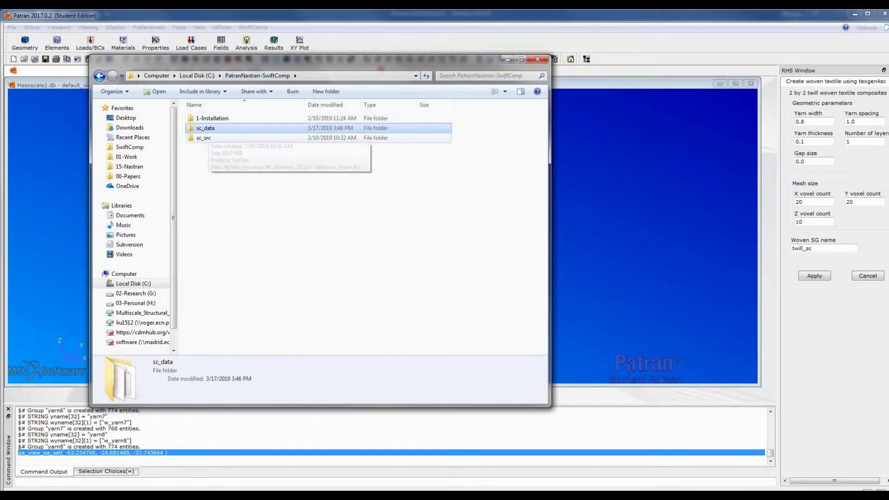
pyautogui.doubleClick(204, 138)
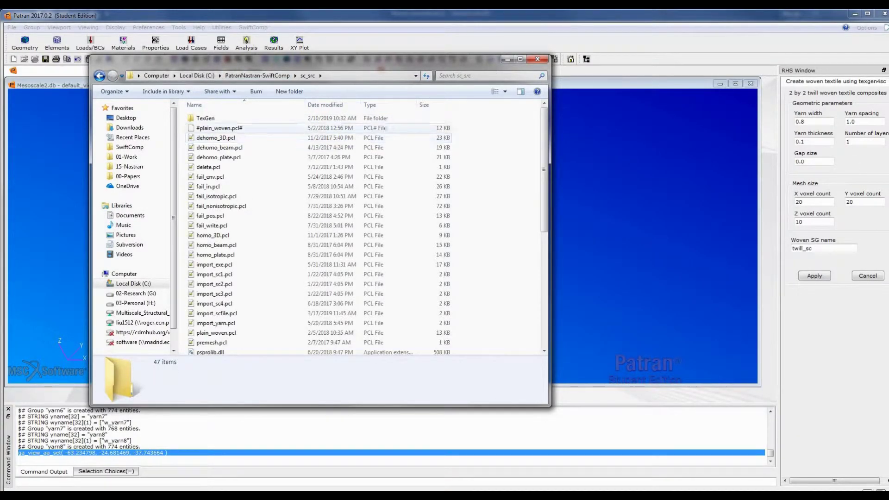
pyautogui.doubleClick(205, 118)
pyautogui.scroll(-2, 241, 229)
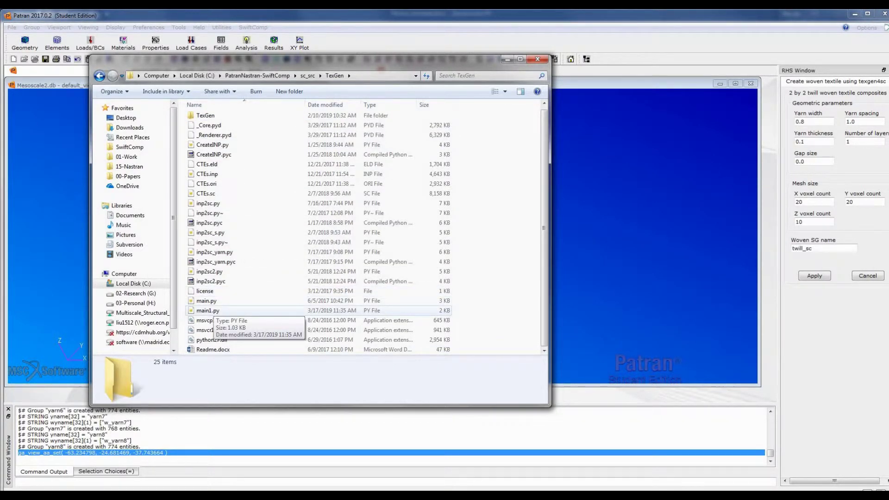
pyautogui.doubleClick(207, 311)
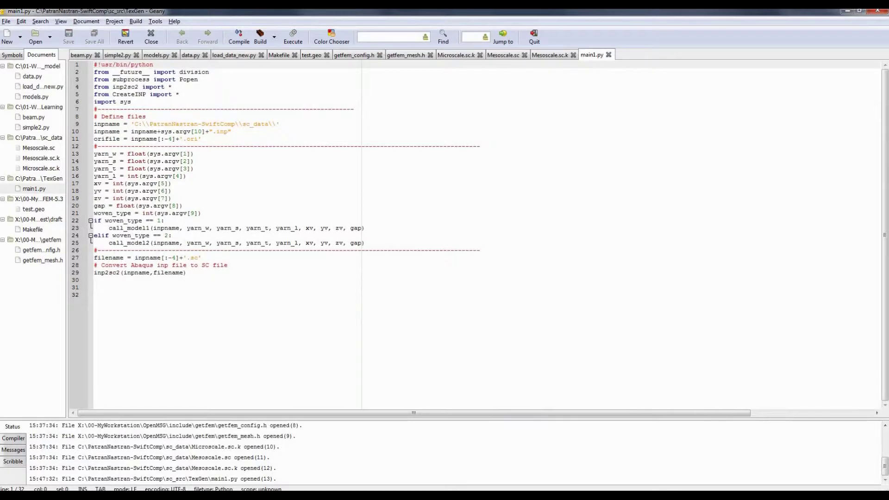
# Examine the inpname path definition for the sc_data folder in main1.py, and return to Patran.
pyautogui.moveTo(134, 124); pyautogui.dragTo(277, 124)
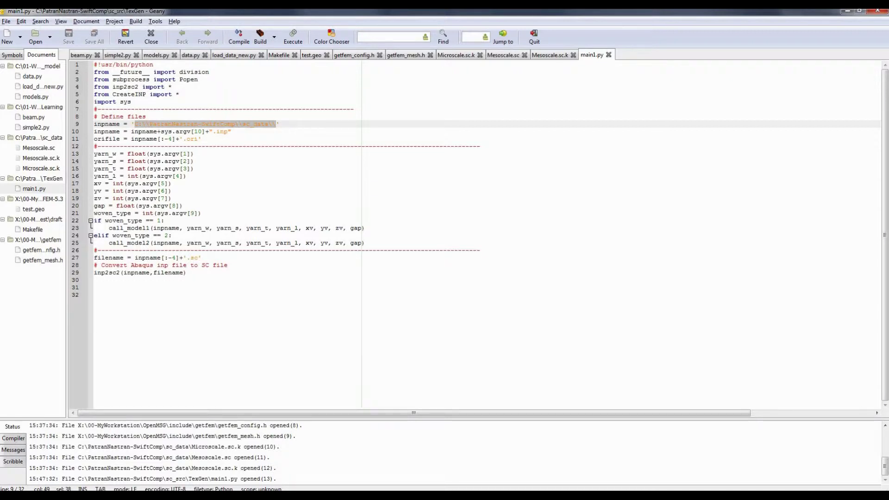
pyautogui.click(217, 124)
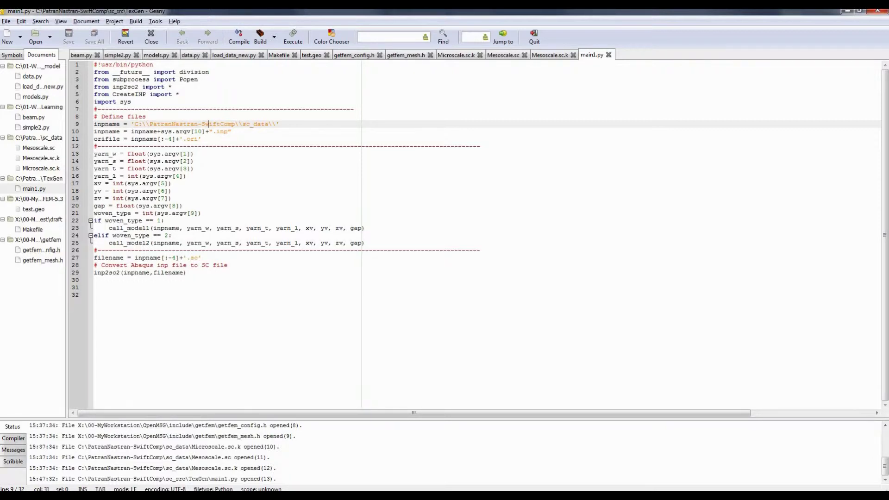
pyautogui.click(847, 11)
pyautogui.click(833, 16)
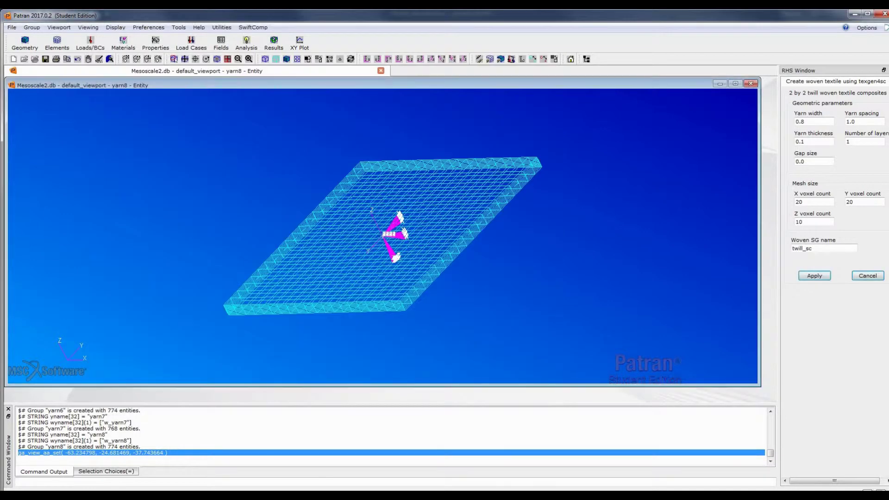
# Post only the groups yarn1 through yarn8 in the default viewport, leaving out default_group and matrix.
pyautogui.moveTo(351, 268); pyautogui.dragTo(282, 296, button='middle')
pyautogui.scroll(-1, 324, 331)
pyautogui.click(31, 28)
pyautogui.click(37, 47)
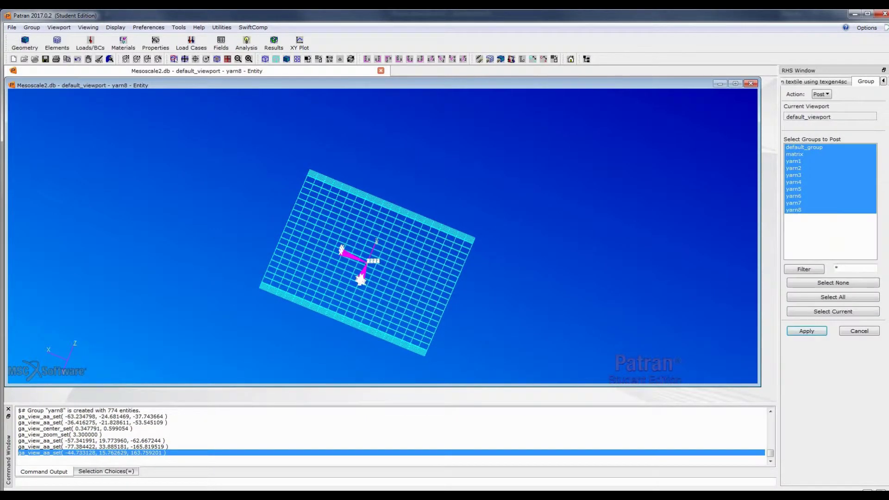
pyautogui.click(800, 161)
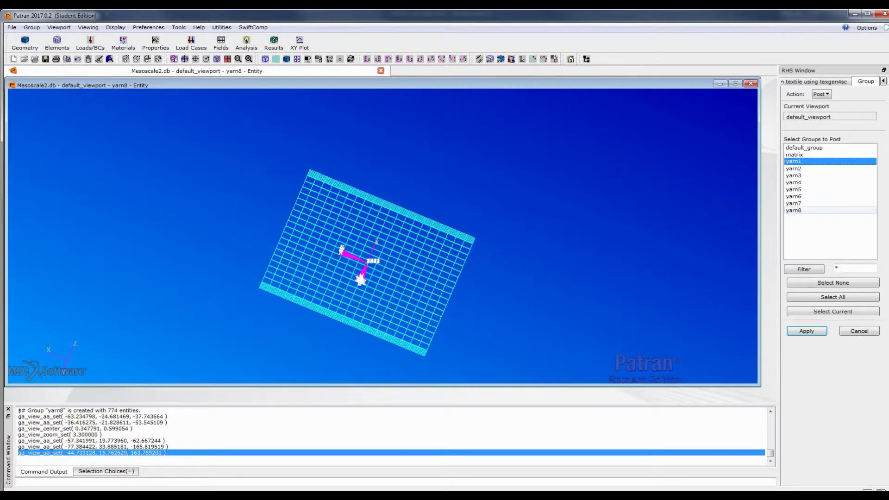
pyautogui.click(804, 148)
pyautogui.click(795, 154)
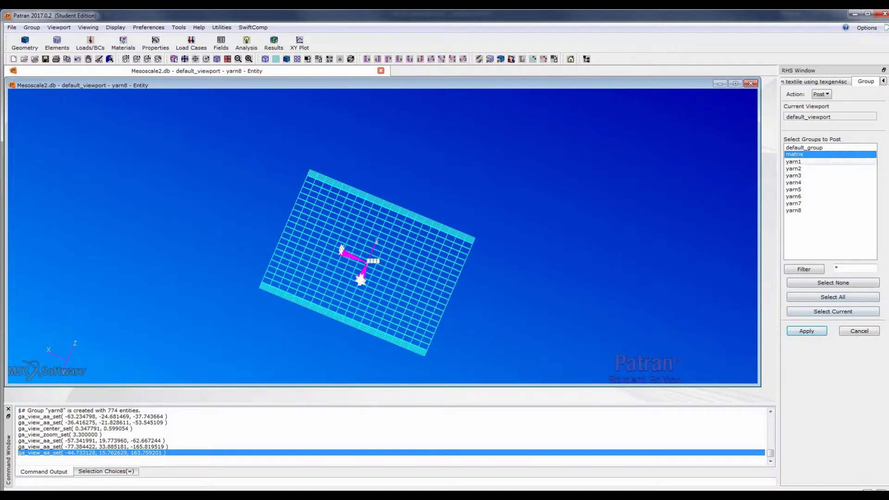
pyautogui.click(793, 162)
pyautogui.keyDown('shift'); pyautogui.click(794, 210); pyautogui.keyUp('shift')
pyautogui.click(806, 331)
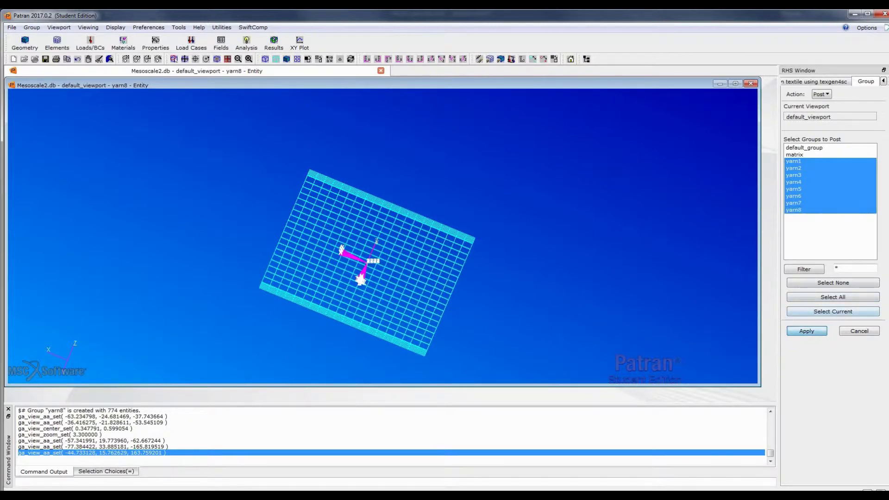
# Display the posted yarn mesh in shaded mode and centre it in the viewport at an oblique angle.
pyautogui.moveTo(361, 259); pyautogui.dragTo(389, 296, button='middle')
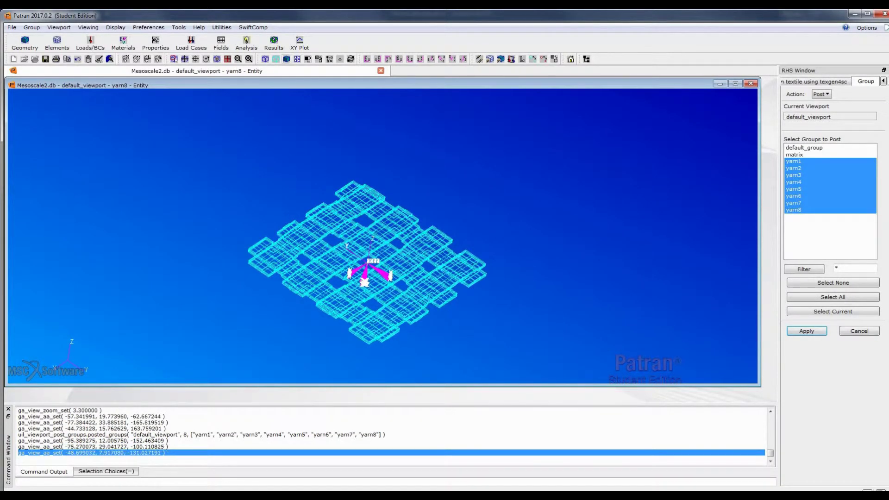
pyautogui.click(286, 59)
pyautogui.scroll(4, 476, 355)
pyautogui.scroll(-2, 417, 257)
pyautogui.scroll(-1, 415, 261)
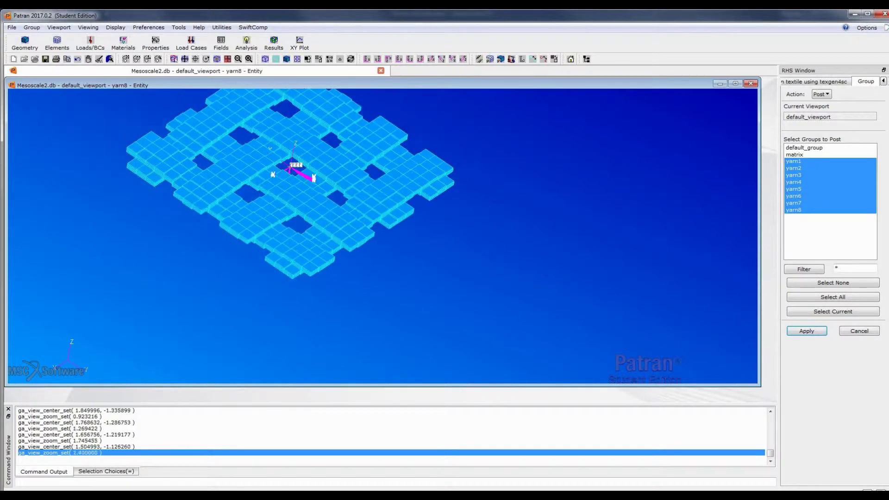
pyautogui.keyDown('ctrl'); pyautogui.moveTo(414, 261); pyautogui.dragTo(454, 341, button='middle'); pyautogui.keyUp('ctrl')
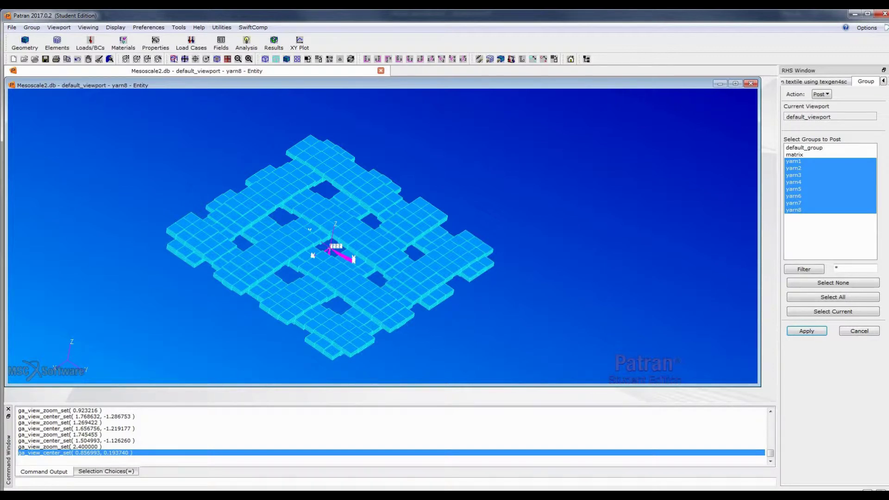
# Switch to Woven_laminate.docx in Word and find the notes on the matrix and yarn material properties.
pyautogui.moveTo(292, 495)
pyautogui.click(393, 456)
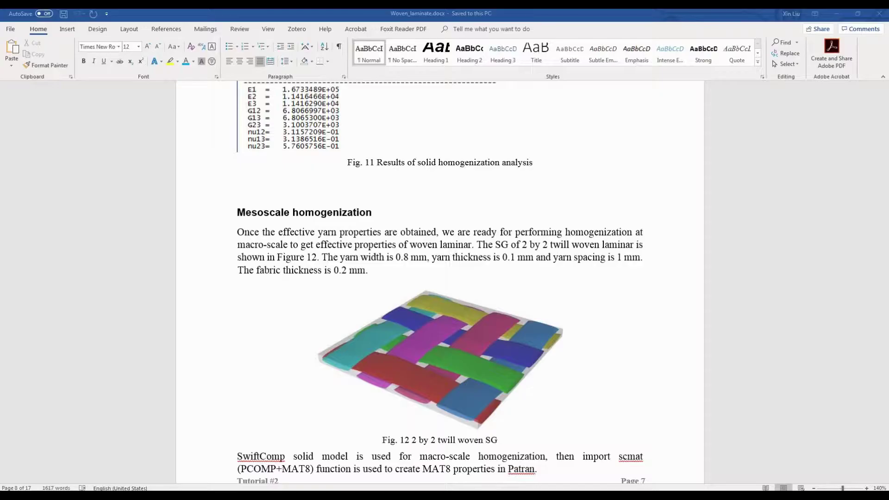
pyautogui.scroll(-20, 440, 283)
pyautogui.scroll(-15, 439, 283)
pyautogui.scroll(-1, 439, 283)
pyautogui.scroll(2, 439, 282)
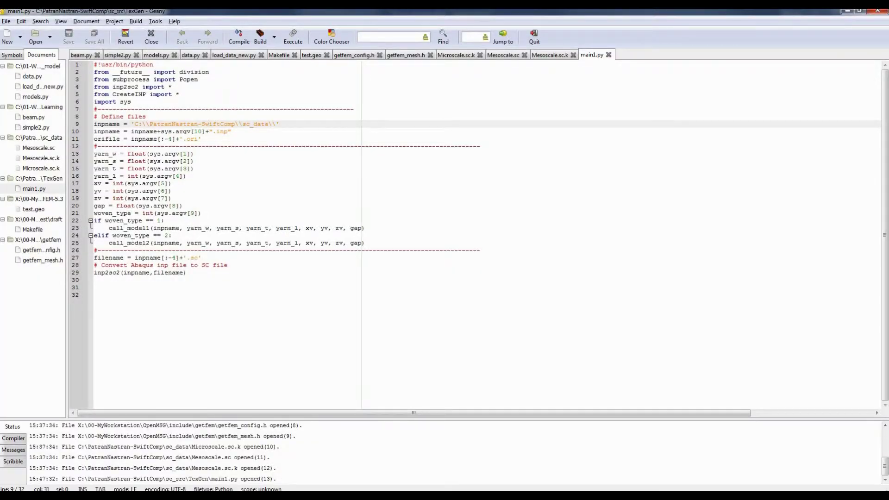
# Compare the effective stiffness matrix in Microscale.sc.k with the Nastran–SwiftComp constitutive relations in Table 1 of the Word document.
pyautogui.click(456, 55)
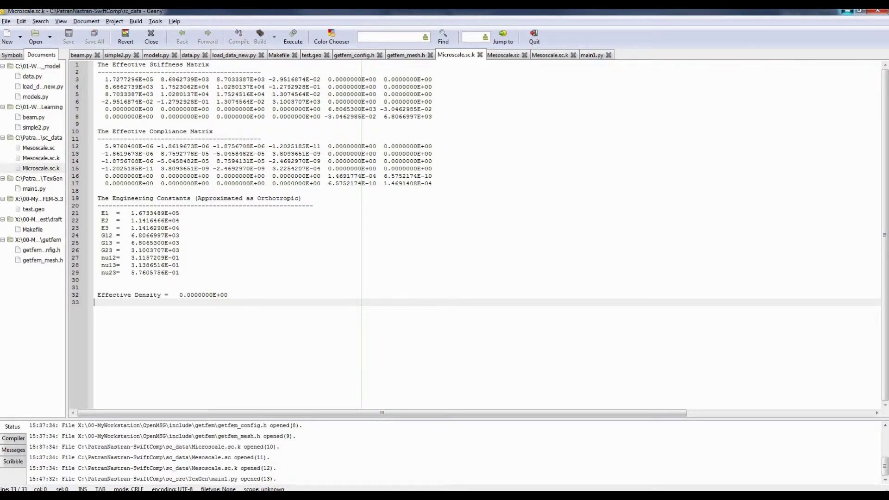
pyautogui.click(847, 10)
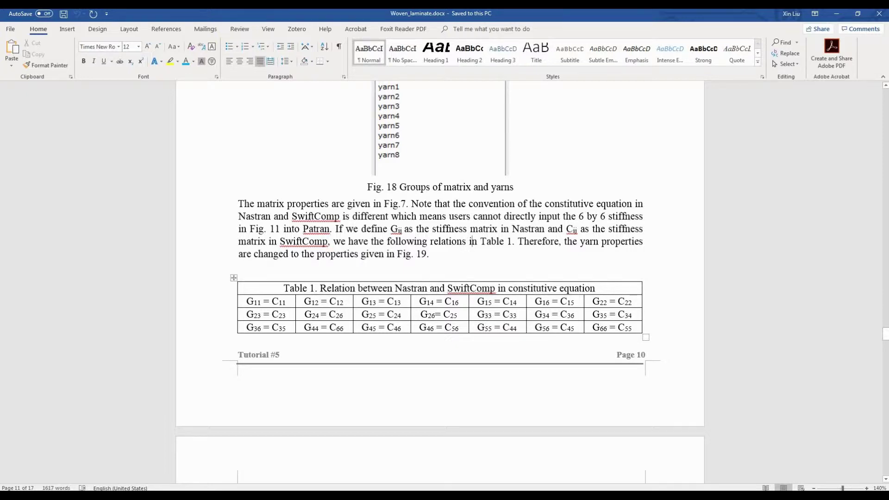
pyautogui.scroll(-1, 441, 282)
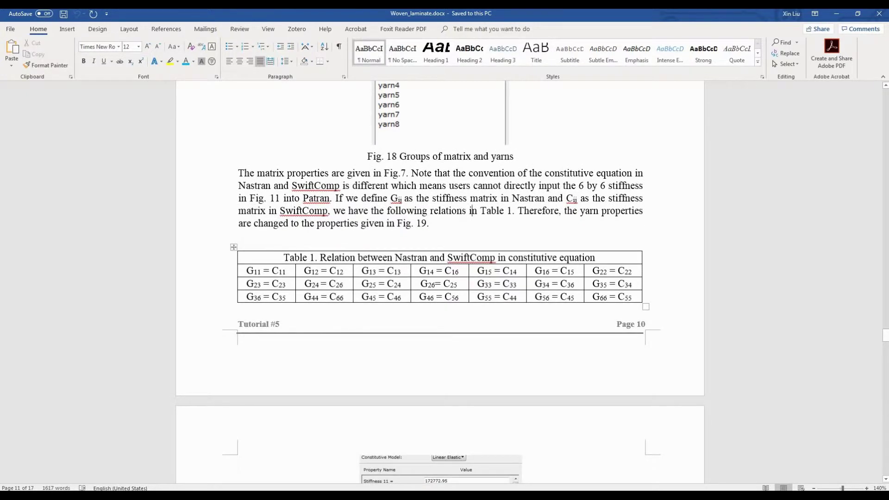
pyautogui.moveTo(246, 271); pyautogui.dragTo(639, 296)
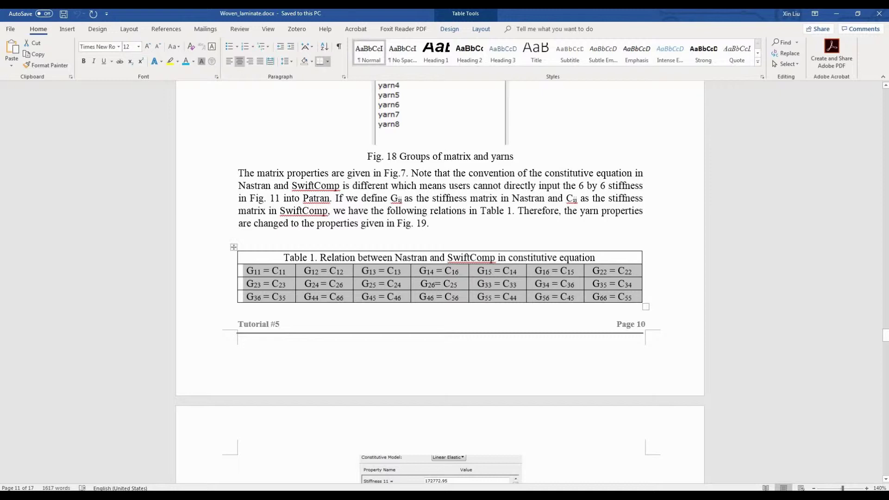
pyautogui.scroll(3, 440, 273)
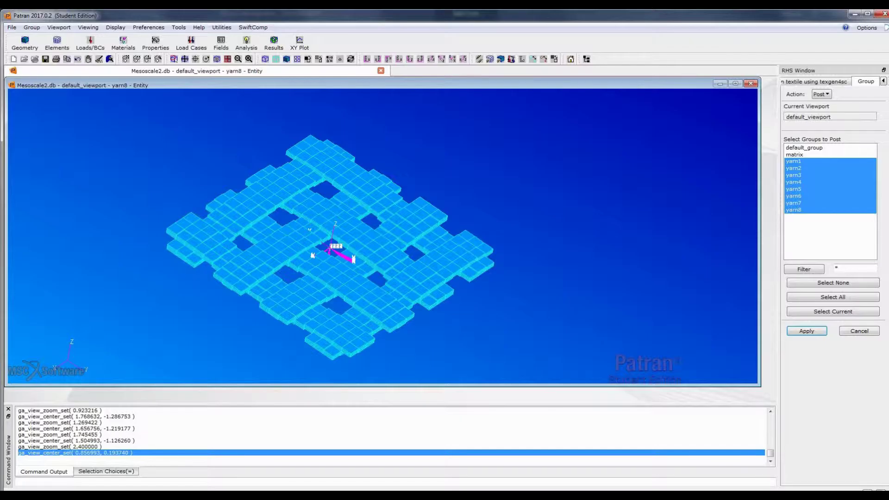
# Open the input properties of the isotropic material w_matrix in Patran and clear its shear modulus.
pyautogui.click(123, 43)
pyautogui.click(805, 147)
pyautogui.click(828, 345)
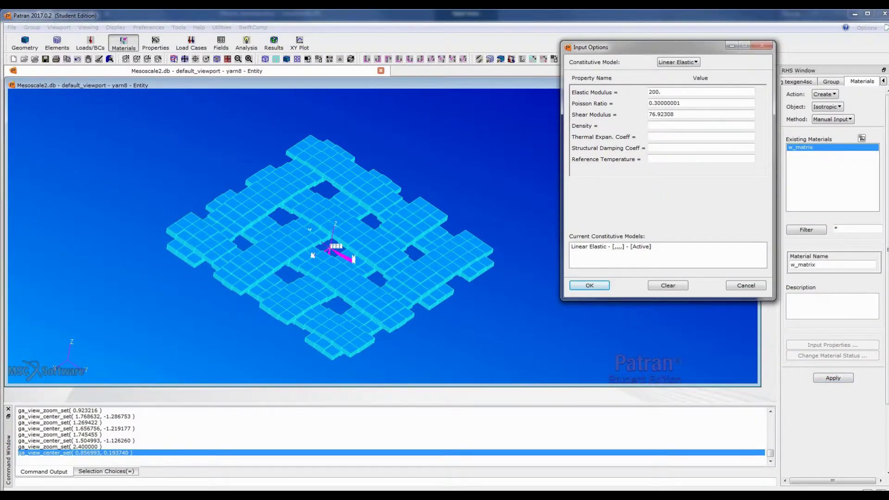
pyautogui.doubleClick(662, 115)
pyautogui.press('BackSpace')
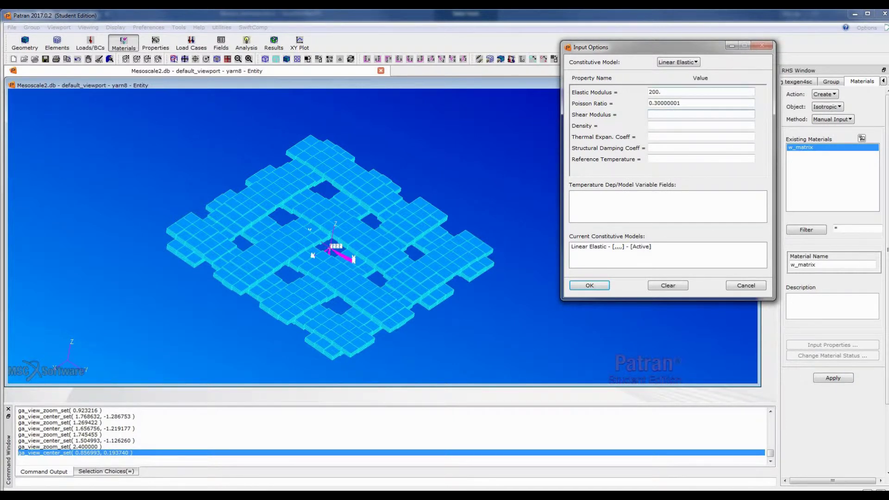
# Look up the matrix material properties in Fig. 7 of Woven_laminate.docx, and return to Patran.
pyautogui.moveTo(293, 495)
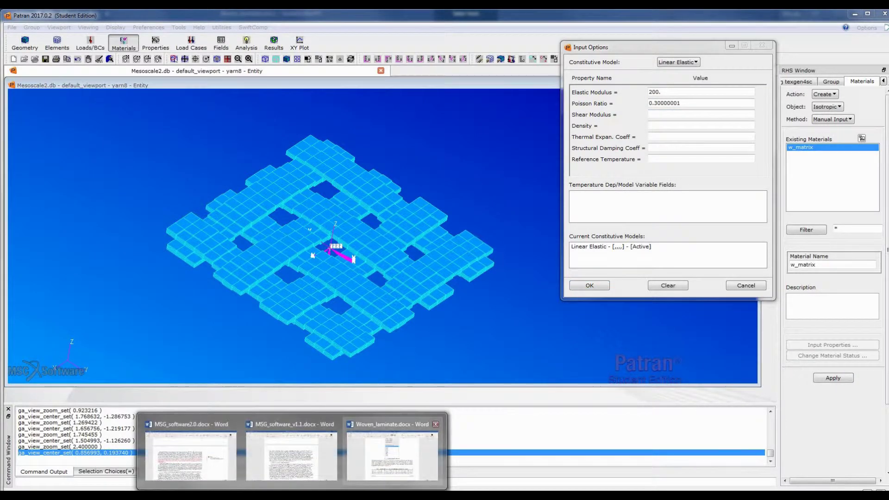
pyautogui.click(392, 454)
pyautogui.scroll(8, 393, 445)
pyautogui.scroll(20, 439, 278)
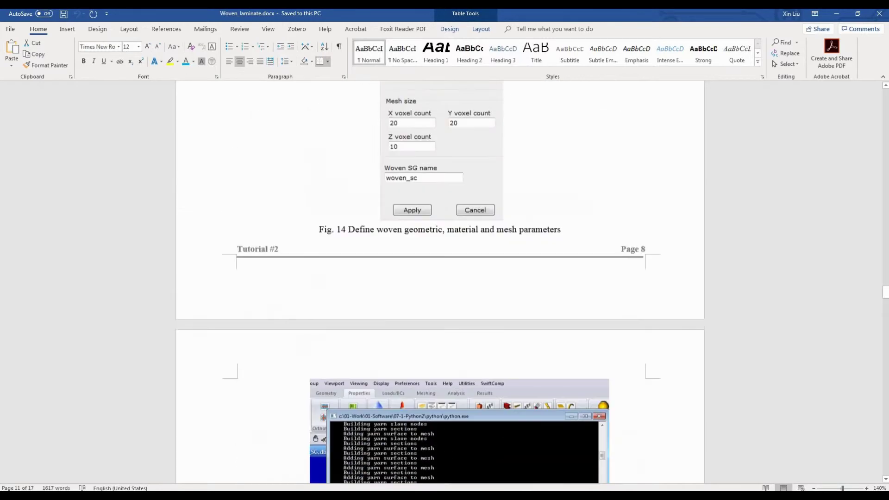
pyautogui.scroll(20, 440, 278)
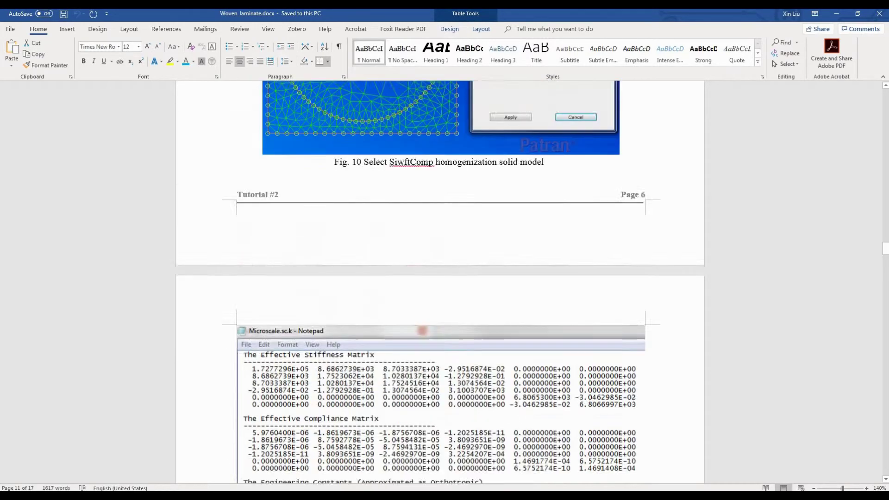
pyautogui.scroll(20, 440, 277)
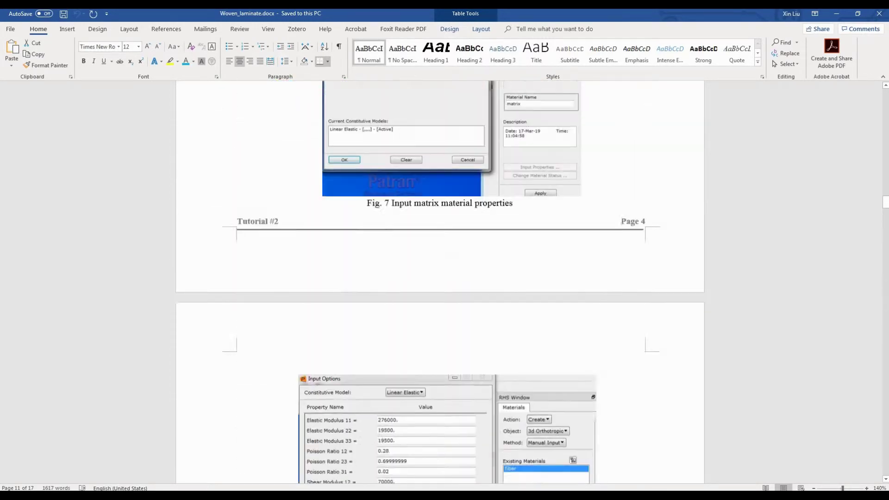
pyautogui.scroll(-1, 440, 278)
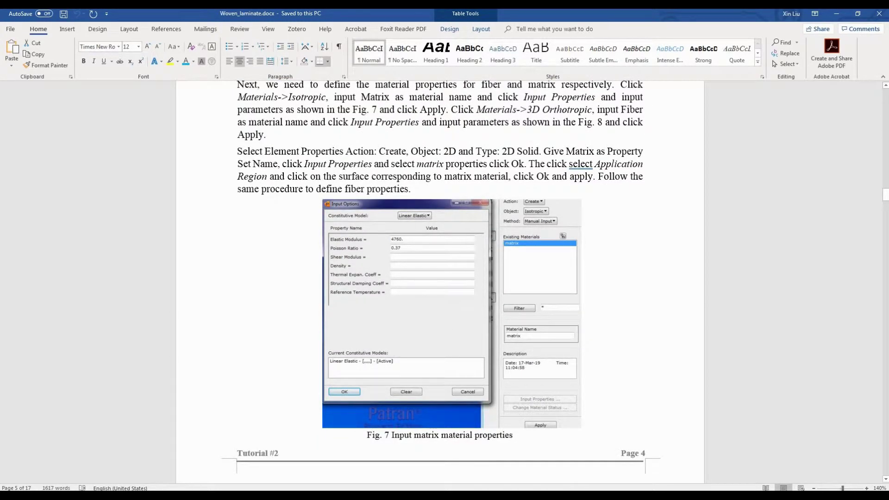
pyautogui.hotkey('alt', 'Tab')
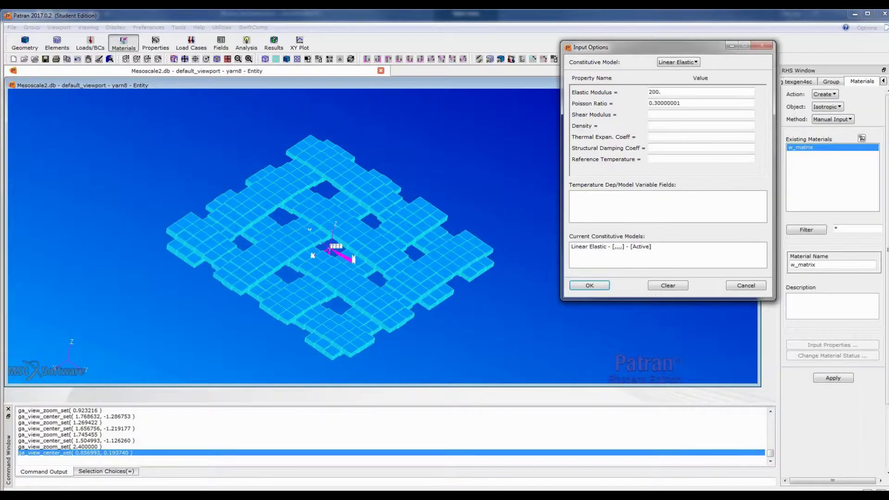
# Set w_matrix's elastic modulus to 4760 and Poisson ratio to 0.37, and apply the changes, overwriting the existing values.
pyautogui.doubleClick(660, 92)
pyautogui.write('4760')
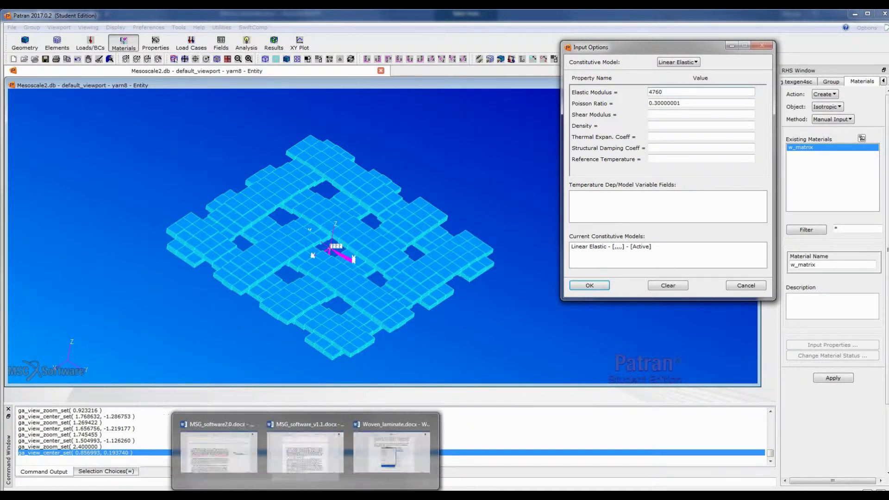
pyautogui.moveTo(392, 456)
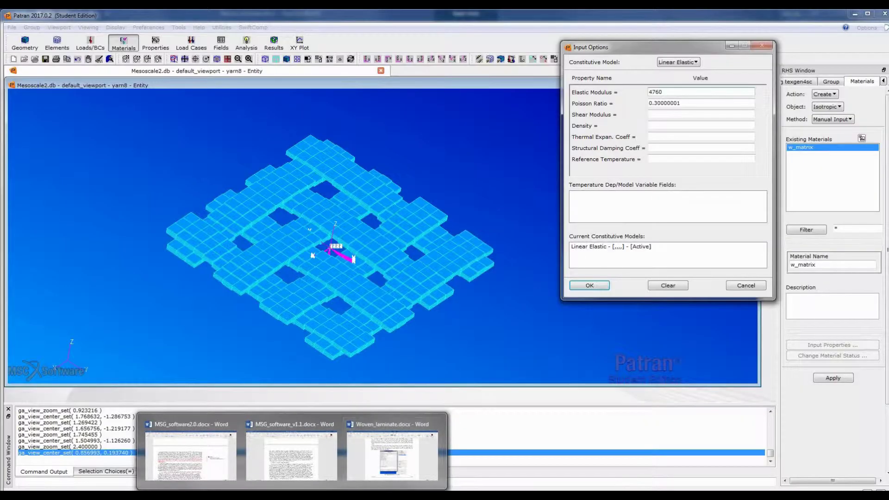
pyautogui.write('7')
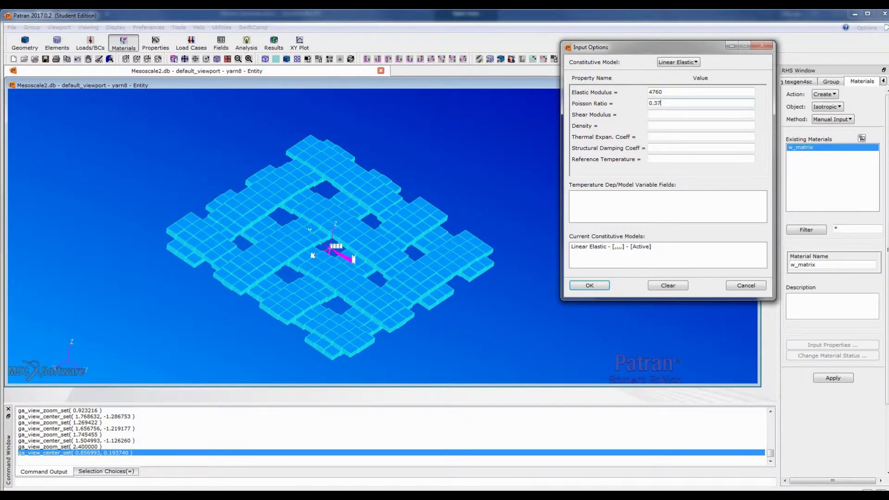
pyautogui.press('Return')
pyautogui.press('Return')
pyautogui.press('Return')
pyautogui.press('Return')
pyautogui.press('Return')
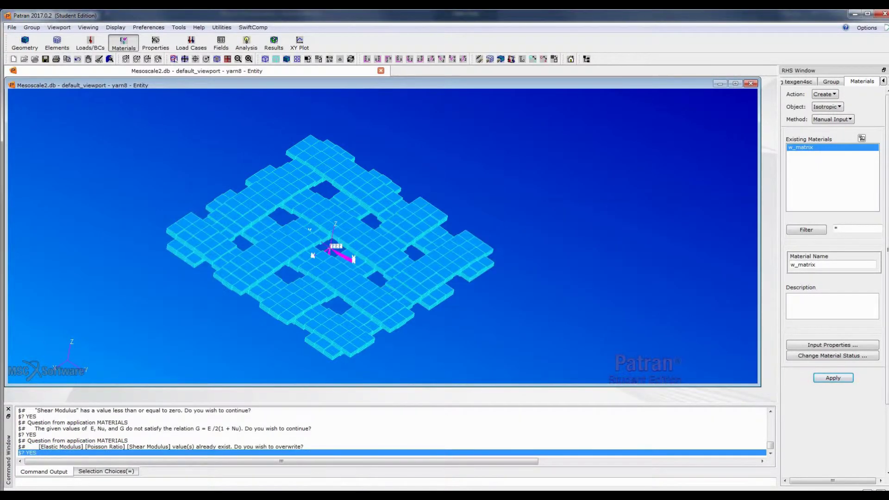
# Open the input properties of the 3d anisotropic material w_yarn1.
pyautogui.click(827, 107)
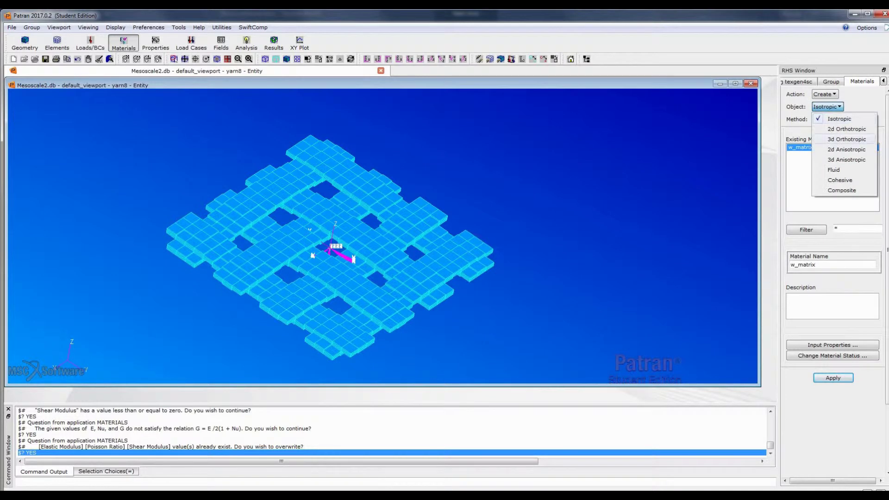
pyautogui.click(846, 160)
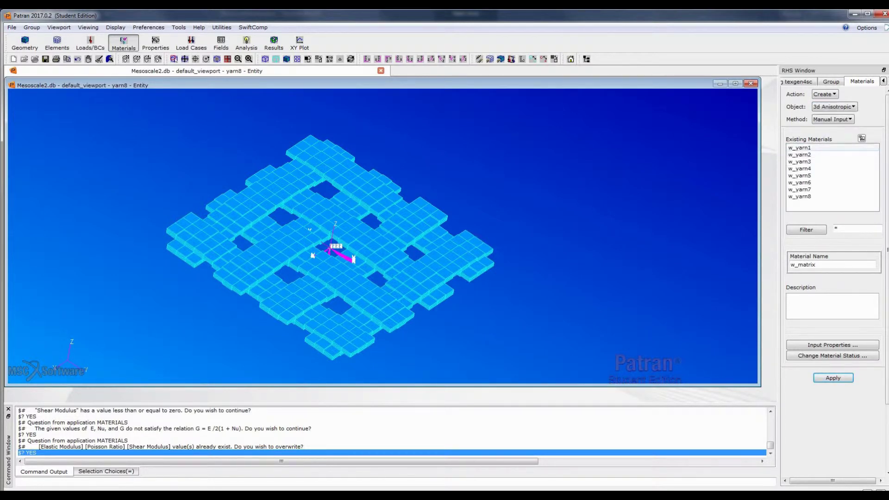
pyautogui.click(800, 147)
pyautogui.click(832, 345)
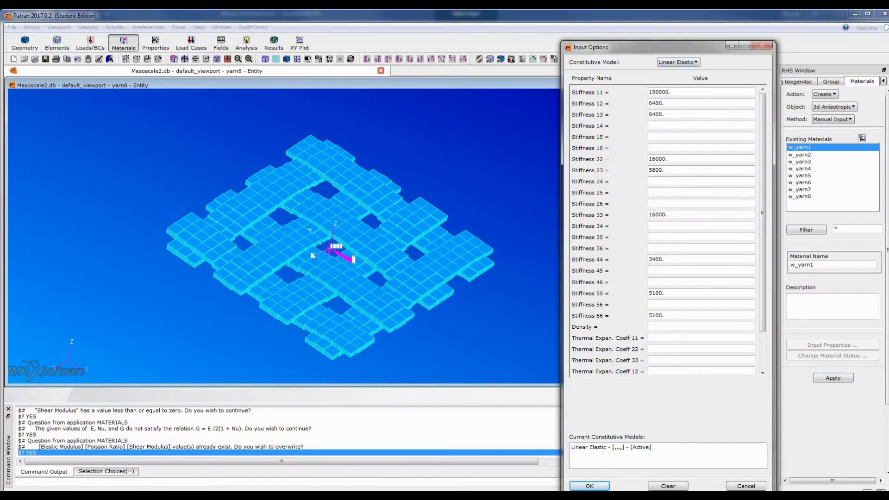
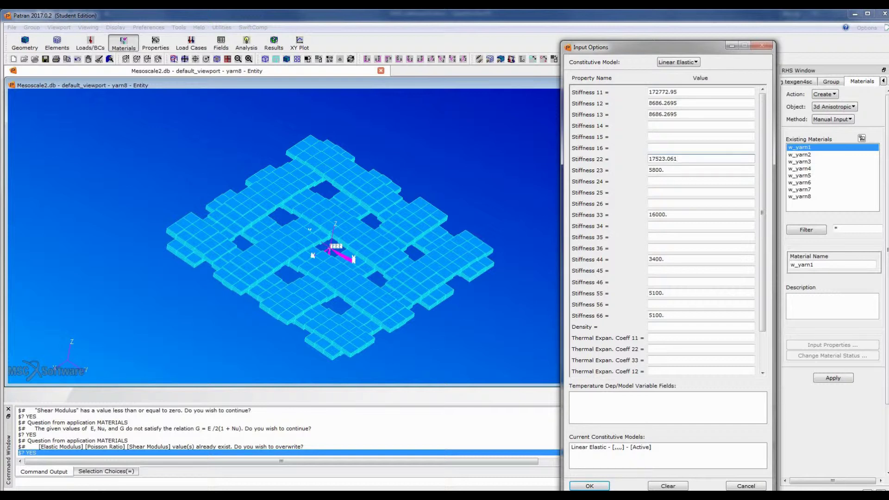
# Set w_yarn1's Stiffness 23 to 10280.14 and Stiffness 33 to 17523.061.
pyautogui.press('Tab')
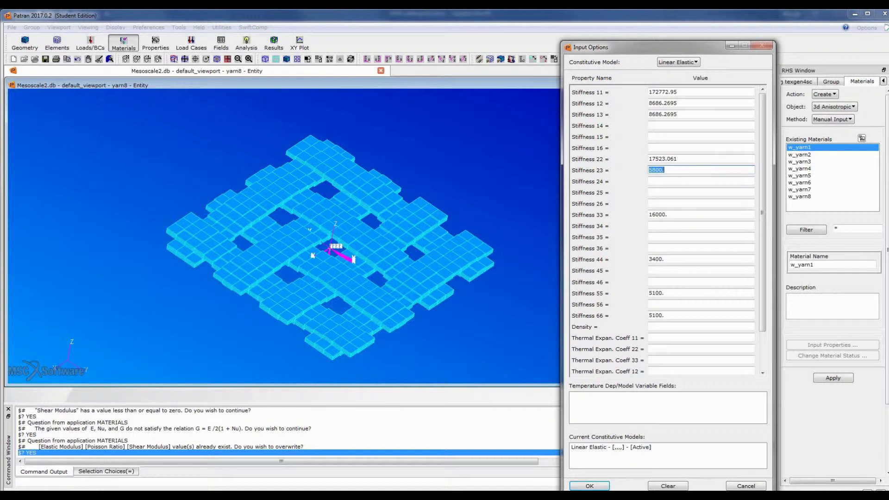
pyautogui.write('10280.14')
pyautogui.press('Tab')
pyautogui.press('Tab')
pyautogui.press('Tab')
pyautogui.press('Tab')
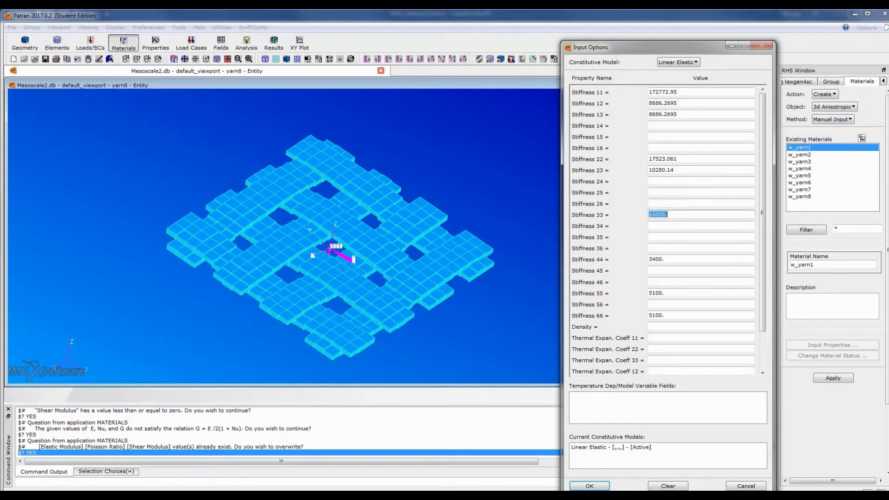
pyautogui.write('17523.061')
# Set w_yarn1's Stiffness 44 to 6806.7002 and Stiffness 55 to 3100.3701.
pyautogui.press('Tab')
pyautogui.press('Tab')
pyautogui.press('Tab')
pyautogui.press('Tab')
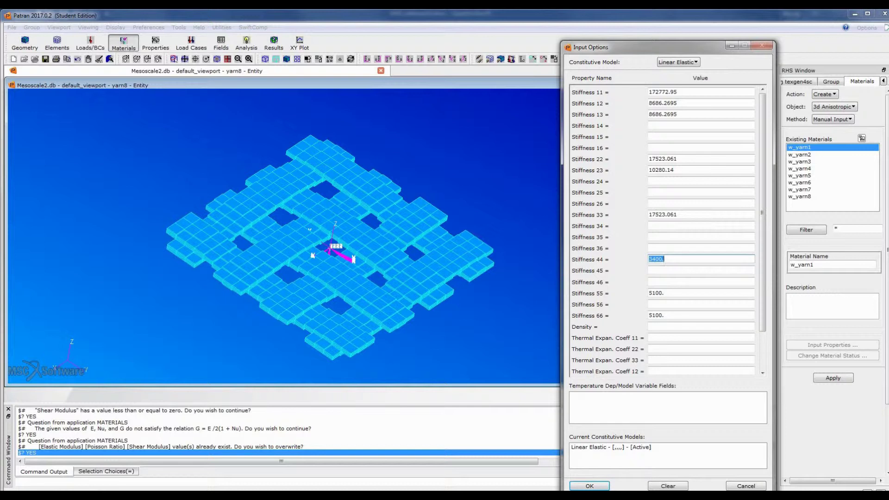
pyautogui.write('66')
pyautogui.write('06.700')
pyautogui.write('2')
pyautogui.press('Tab')
pyautogui.press('Tab')
pyautogui.press('Tab')
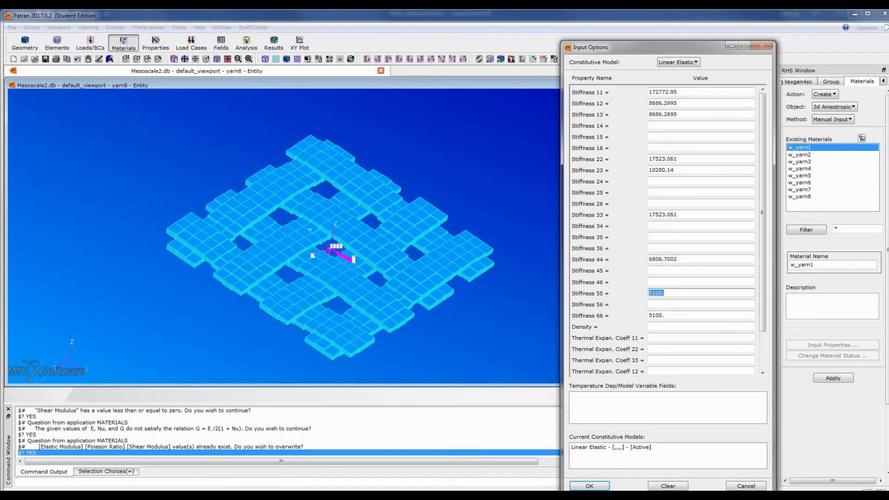
pyautogui.write('3100.3701')
# Set w_yarn1's Stiffness 66 to 6806.7002 and apply the material changes, overwriting the existing values.
pyautogui.press('Tab')
pyautogui.press('Tab')
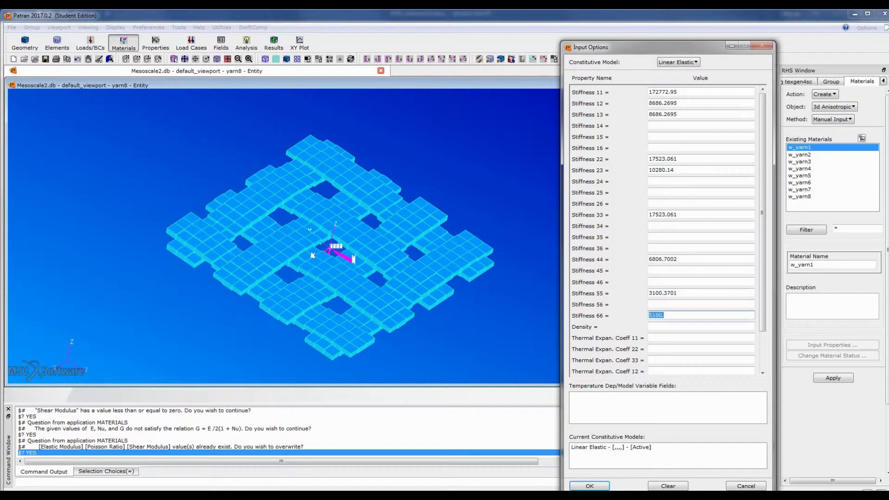
pyautogui.write('6806.7002')
pyautogui.moveTo(658, 46); pyautogui.dragTo(605, 34)
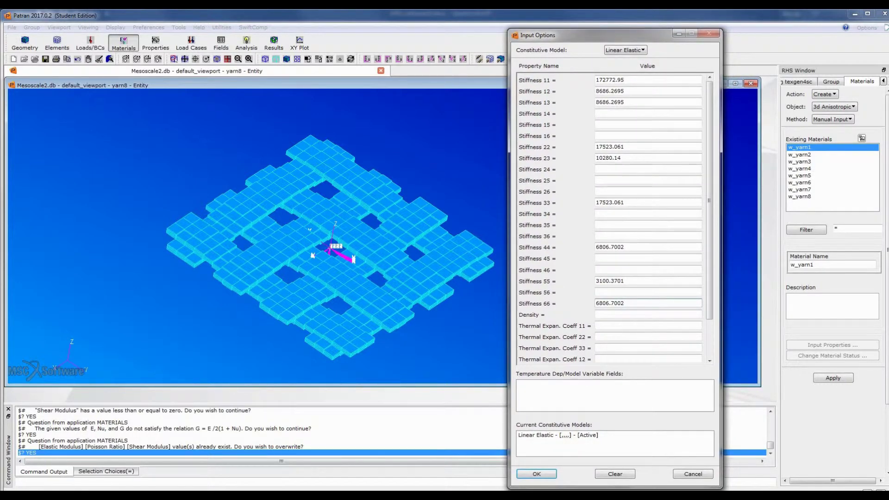
pyautogui.press('Return')
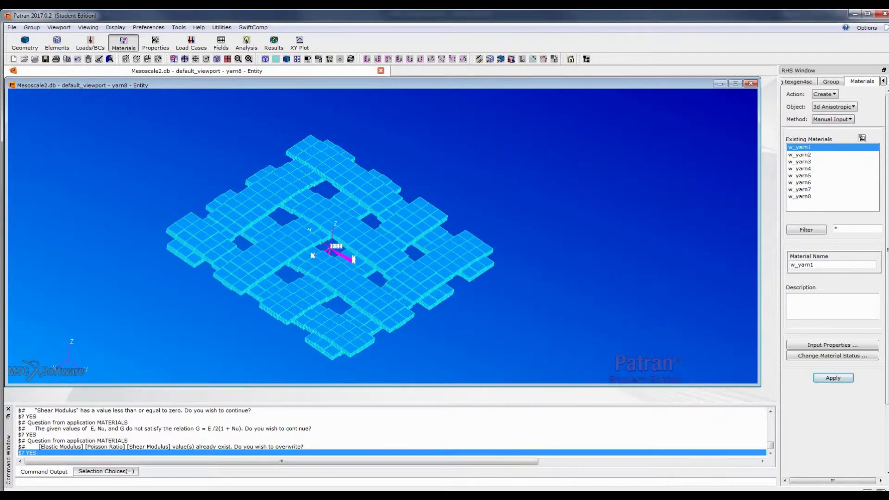
pyautogui.press('Return')
pyautogui.press('Return')
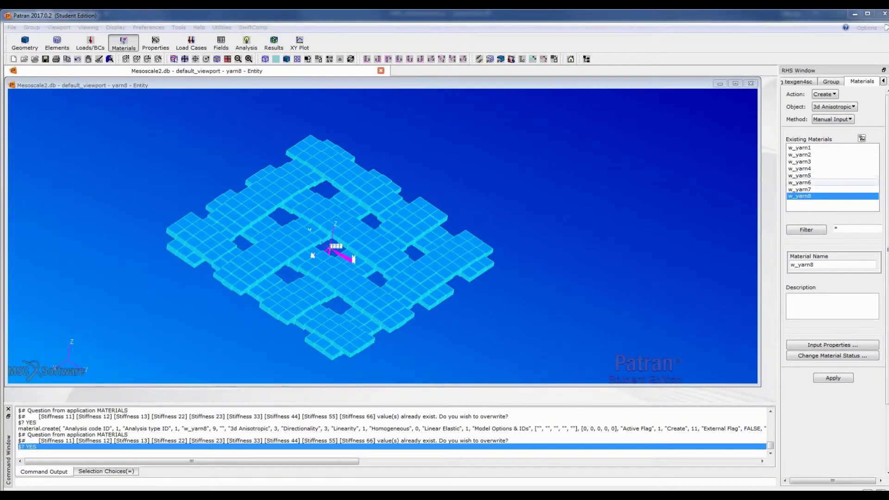
# Review the stiffness input properties of the yarn materials w_yarn4 and w_yarn8.
pyautogui.click(803, 168)
pyautogui.click(832, 344)
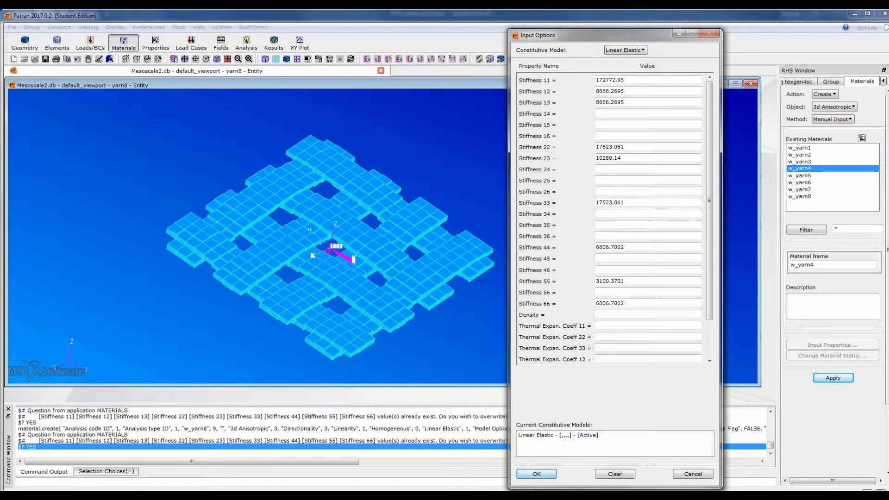
pyautogui.click(536, 474)
pyautogui.click(799, 197)
pyautogui.click(832, 345)
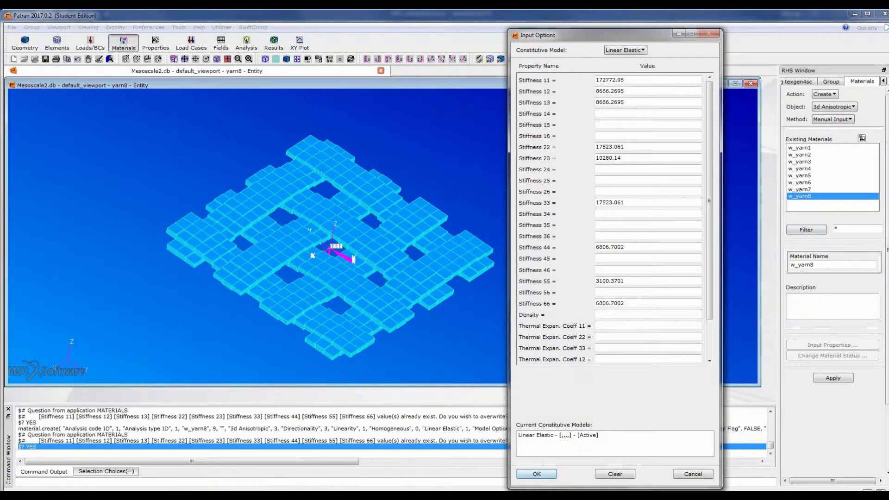
pyautogui.click(537, 473)
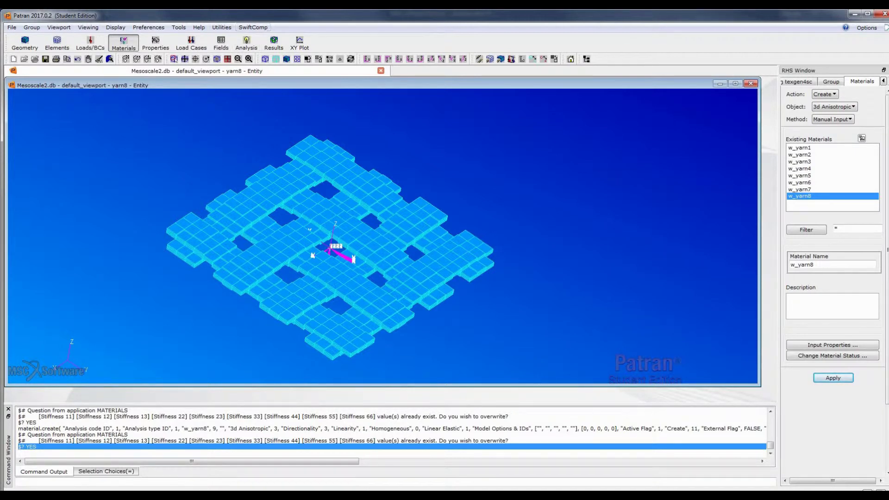
# Run a SwiftComp solid homogenization with local elemental orientation, minimize the Mesoscale2.sc.k results and close the homogenization dialog.
pyautogui.click(253, 27)
pyautogui.moveTo(272, 38)
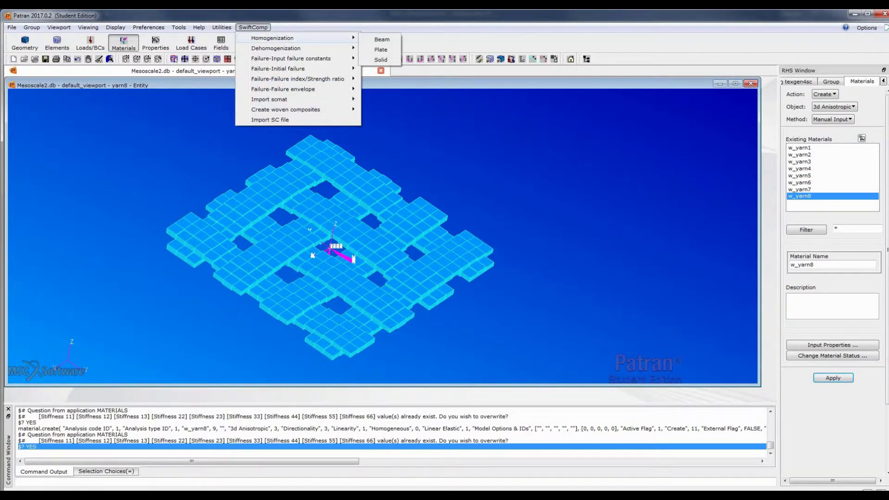
pyautogui.click(381, 60)
pyautogui.click(641, 85)
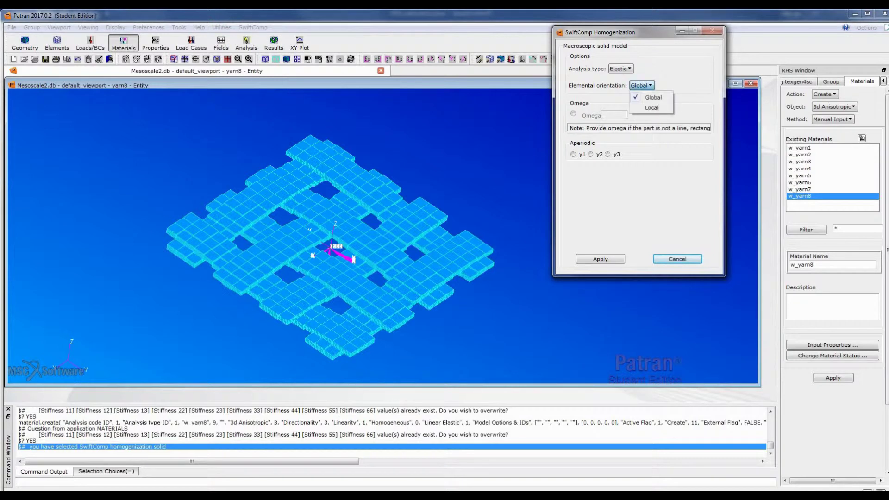
pyautogui.click(652, 107)
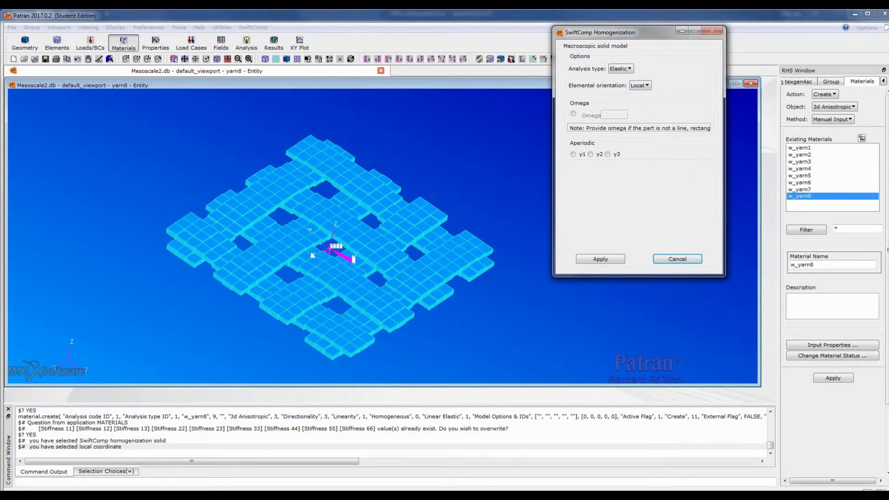
pyautogui.moveTo(601, 32); pyautogui.dragTo(453, 70)
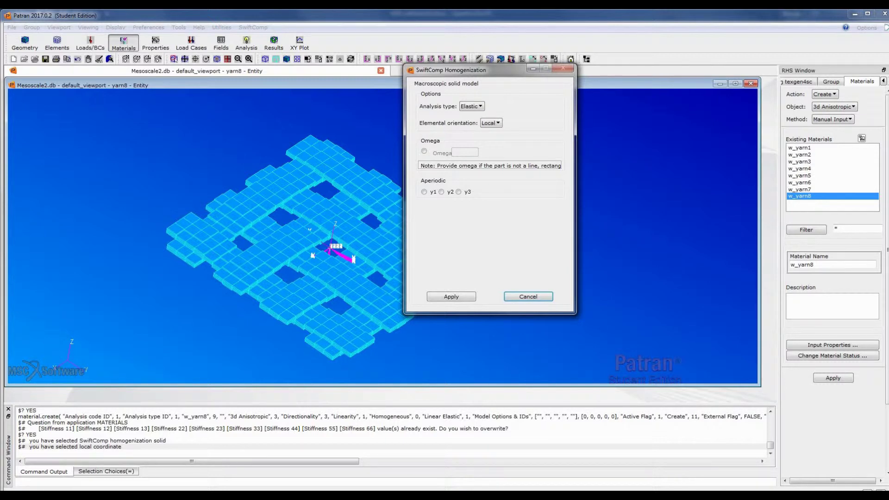
pyautogui.moveTo(491, 70); pyautogui.dragTo(537, 71)
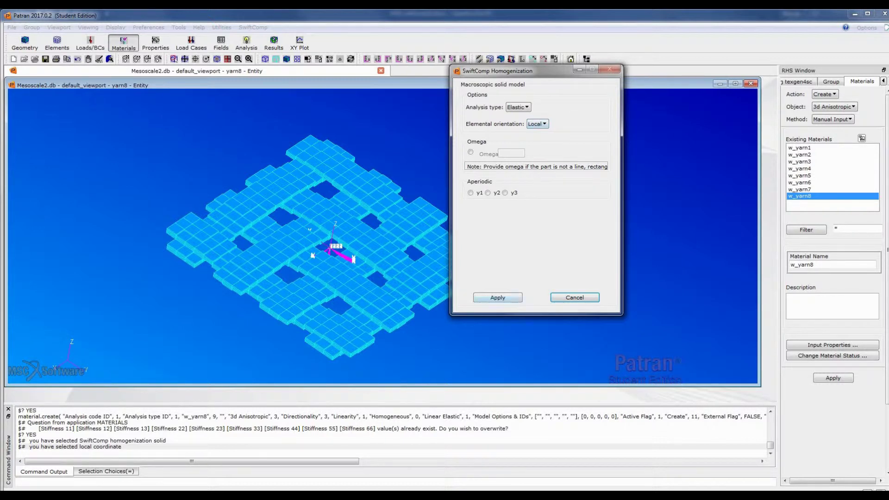
pyautogui.click(498, 298)
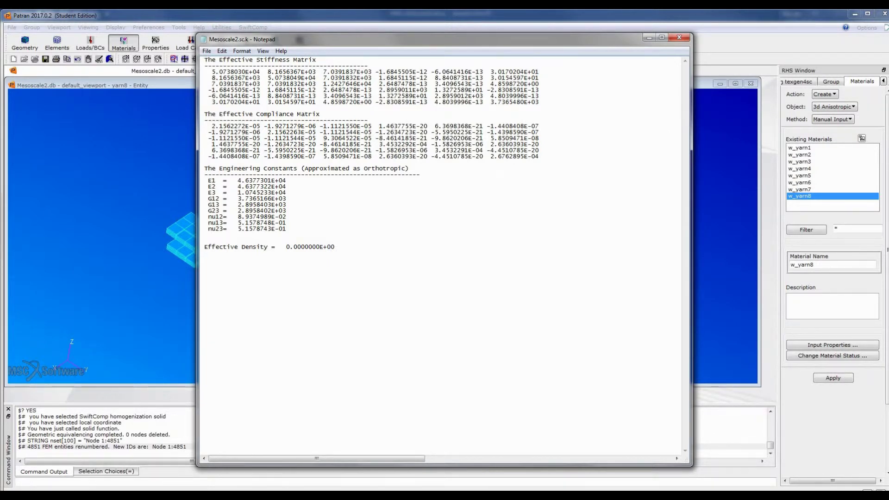
pyautogui.click(649, 37)
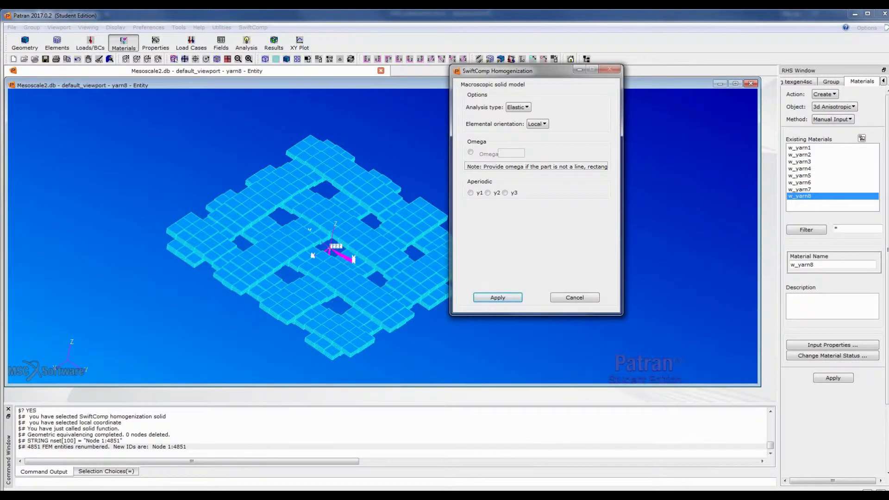
pyautogui.click(575, 298)
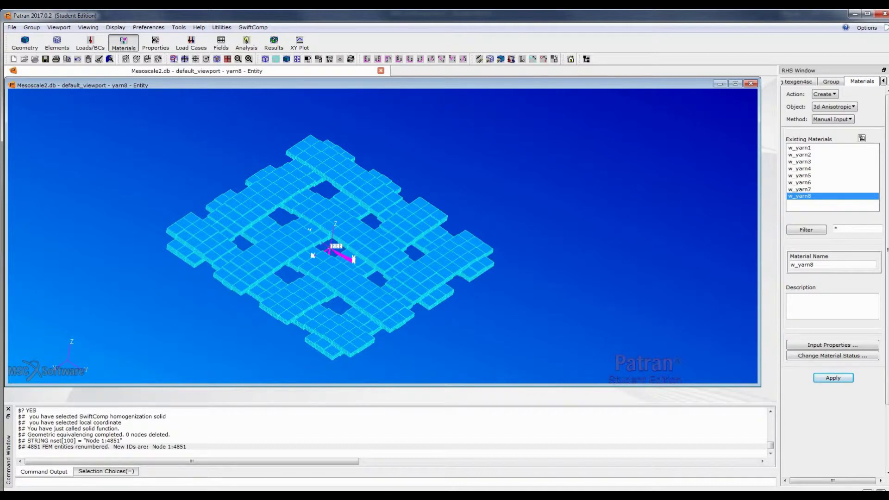
# Switch to Woven_laminate.docx in Word and look up the plate's dimensions and the Macroscale analysis instructions.
pyautogui.click(292, 497)
pyautogui.click(392, 456)
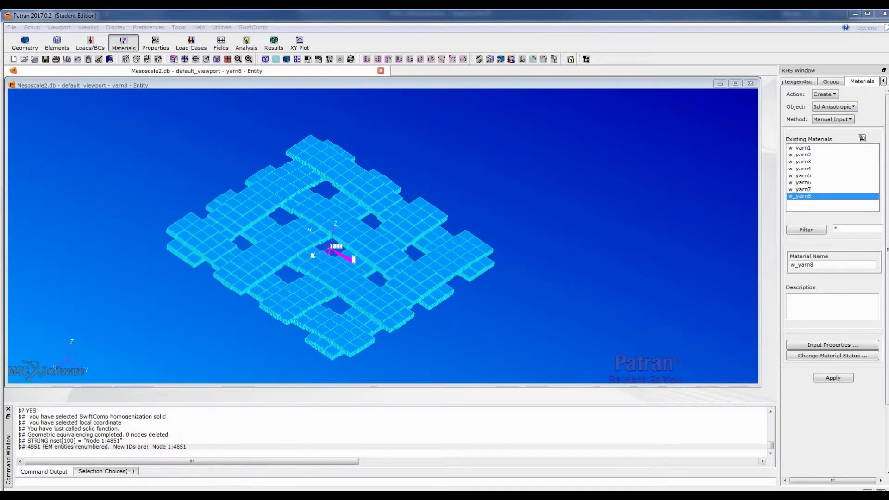
pyautogui.moveTo(601, 499); pyautogui.dragTo(287, 9)
pyautogui.scroll(-5, 440, 283)
pyautogui.scroll(15, 440, 283)
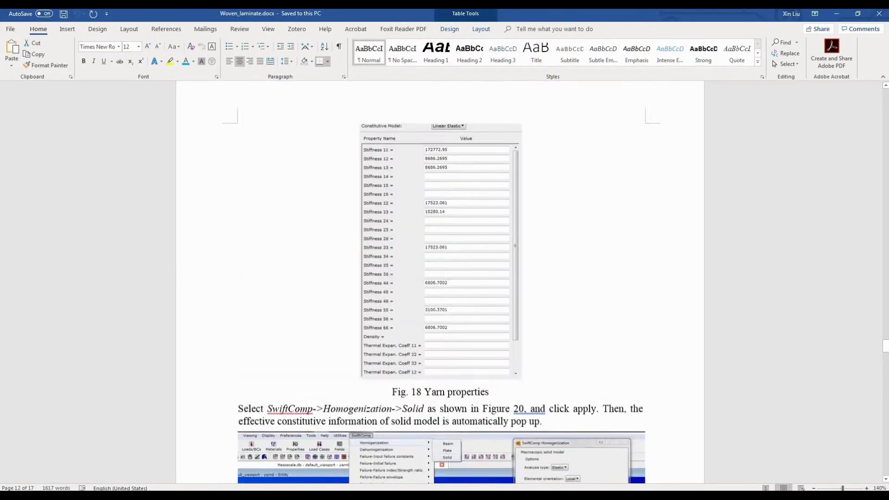
pyautogui.moveTo(885, 337); pyautogui.dragTo(885, 122)
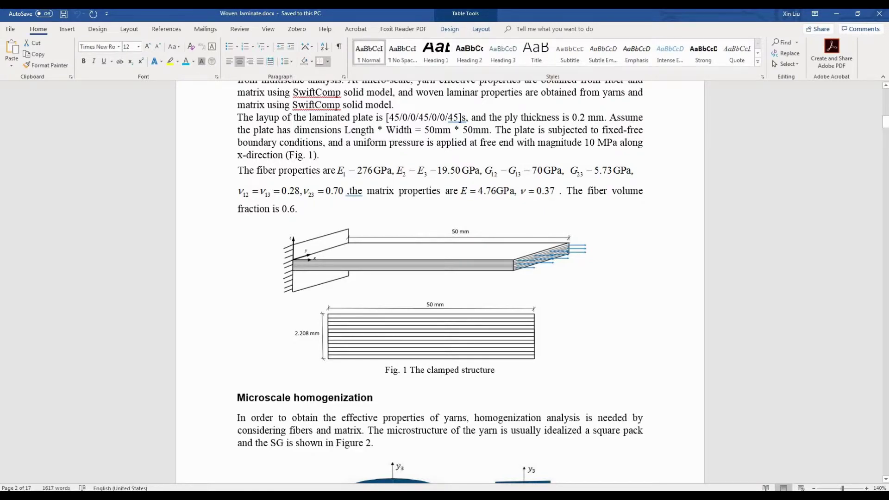
pyautogui.moveTo(885, 121); pyautogui.dragTo(885, 377)
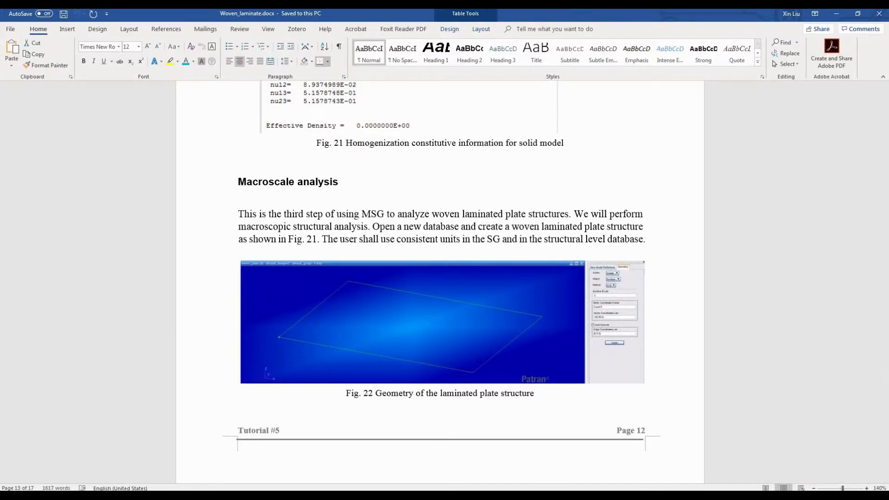
# Open the database Macroscale2.db from the Ex2_backup folder in Patran.
pyautogui.click(112, 497)
pyautogui.click(58, 455)
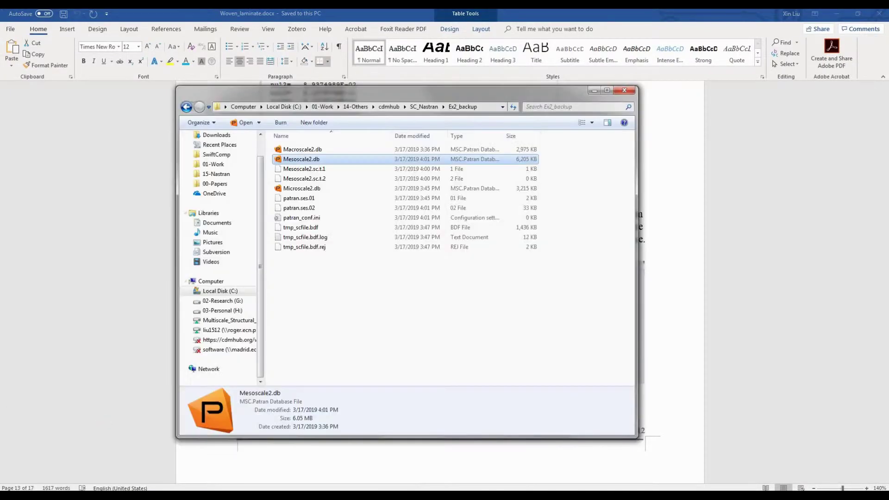
pyautogui.doubleClick(302, 149)
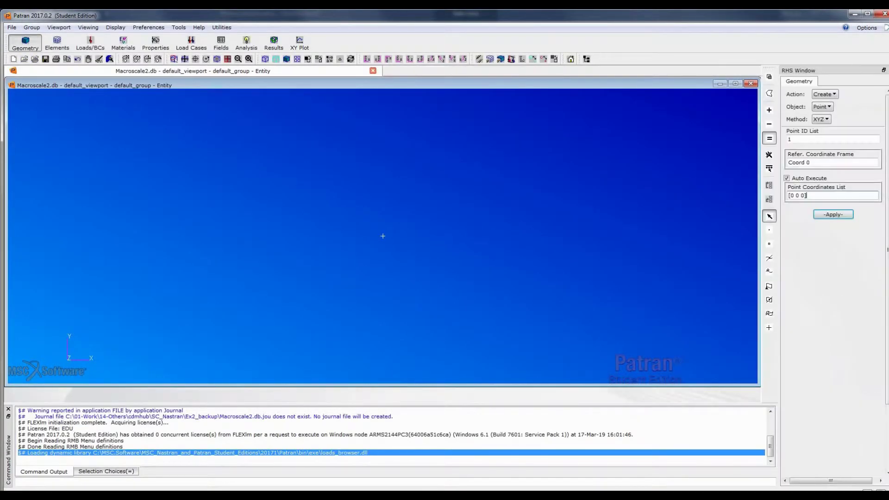
# Create a surface with the XYZ method, using vector <50 50 0> and origin [0 0 0].
pyautogui.click(822, 106)
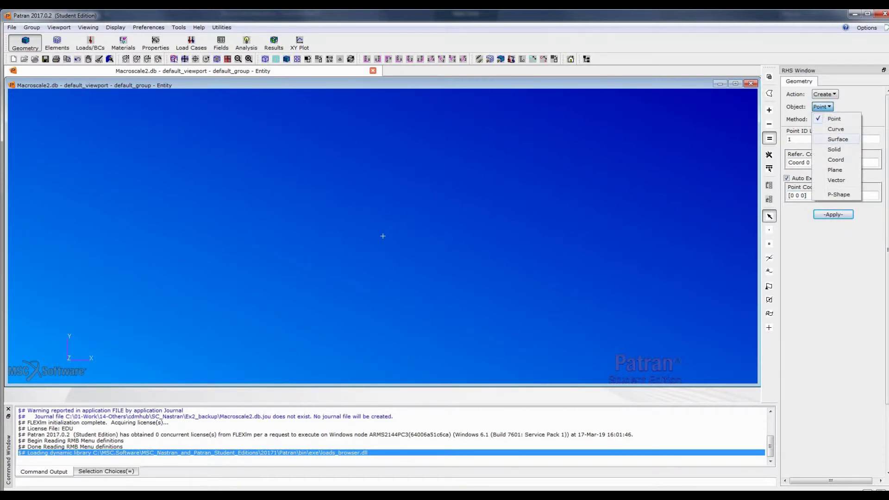
pyautogui.click(837, 138)
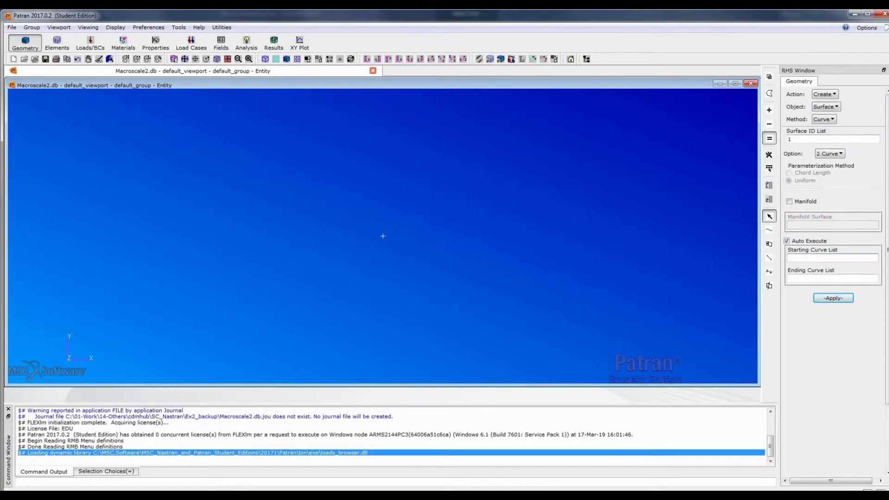
pyautogui.click(824, 119)
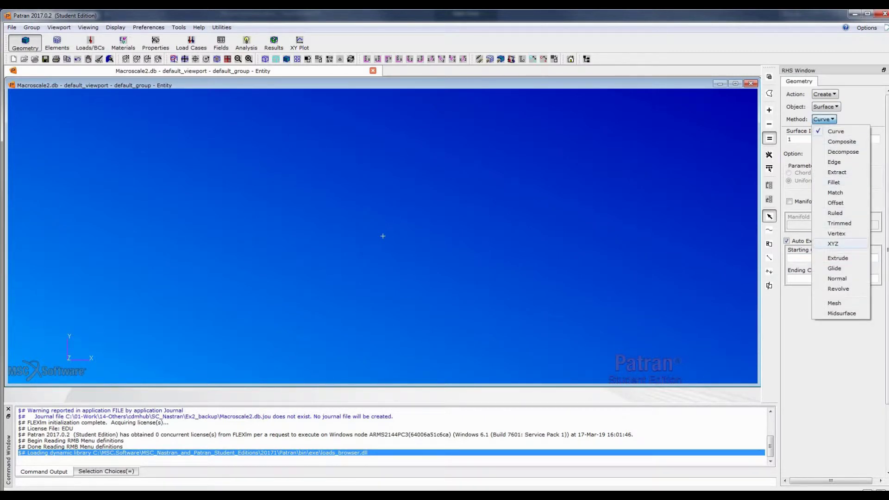
pyautogui.click(833, 243)
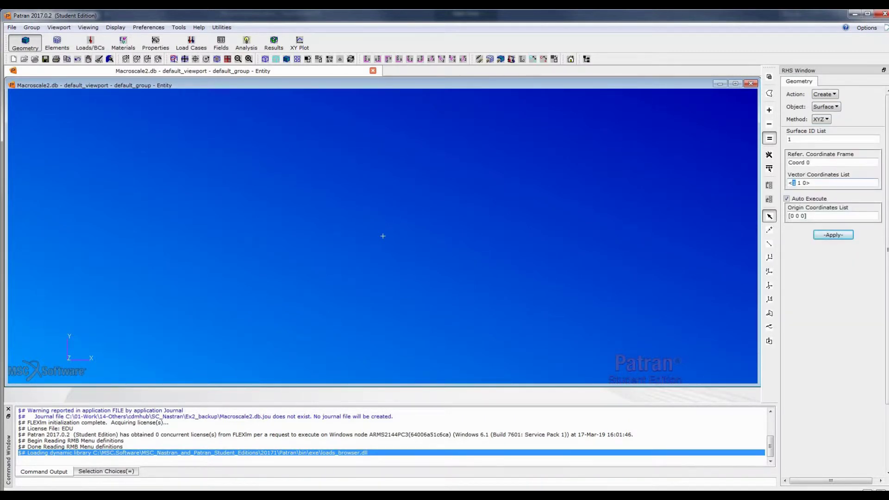
pyautogui.write('50')
pyautogui.doubleClick(802, 183)
pyautogui.write('50')
pyautogui.click(833, 235)
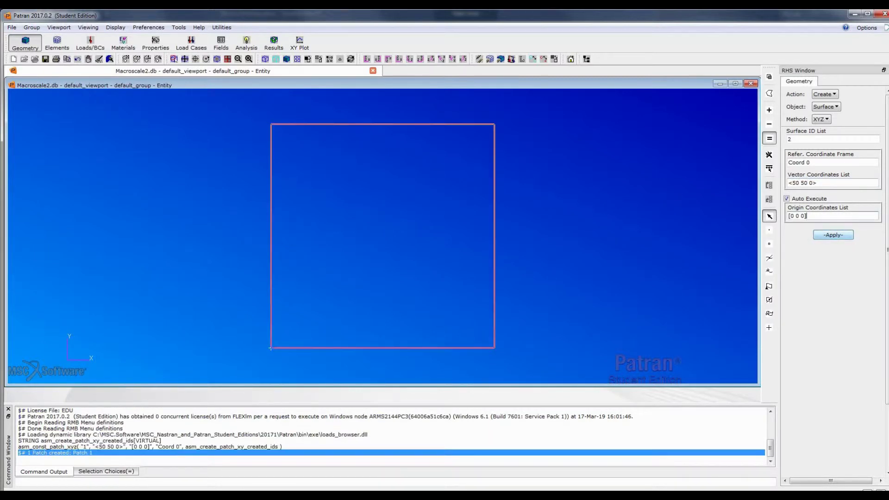
pyautogui.moveTo(462, 278)
pyautogui.mouseDown(button='middle')
pyautogui.moveTo(412, 204)
pyautogui.moveTo(414, 231)
pyautogui.moveTo(449, 250)
pyautogui.moveTo(439, 204)
pyautogui.mouseUp(button='middle')
pyautogui.moveTo(247, 260)
pyautogui.mouseDown(button='middle')
pyautogui.moveTo(236, 279)
pyautogui.moveTo(290, 282)
pyautogui.moveTo(262, 250)
pyautogui.moveTo(242, 248)
pyautogui.mouseUp(button='middle')
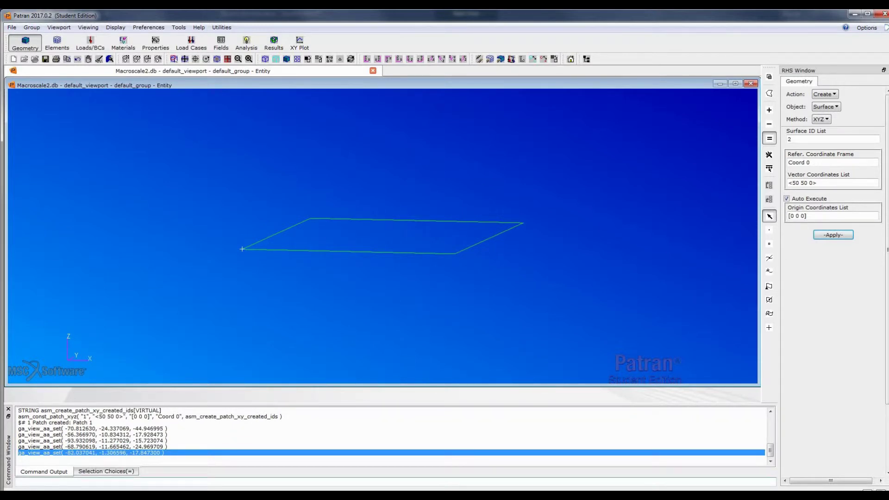
# Load the SwiftComp menu by running the input command for the sc.pcl file.
pyautogui.write('im')
pyautogui.press('BackSpace')
pyautogui.write('nput sc.pcl')
pyautogui.press('Return')
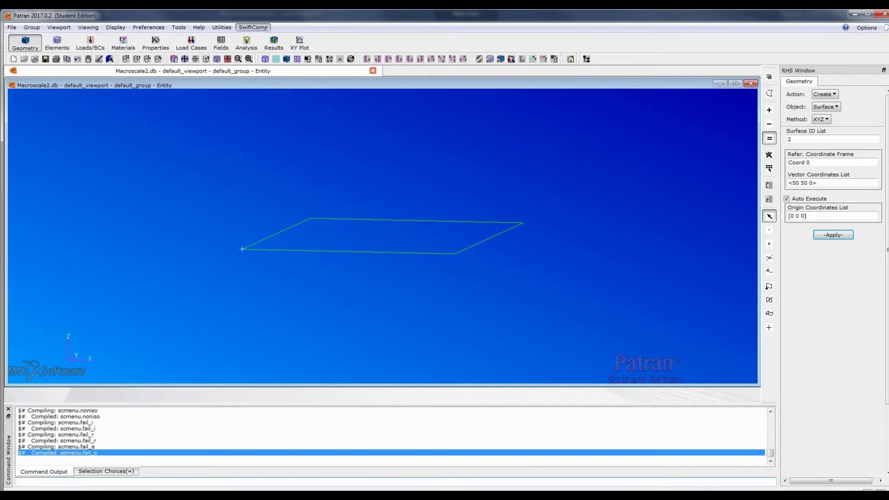
# Import the homogenized results file Mesoscale2.sc.k from the sc_data folder as a PCOMP+MAT8 plate material through SwiftComp.
pyautogui.click(253, 28)
pyautogui.moveTo(296, 99)
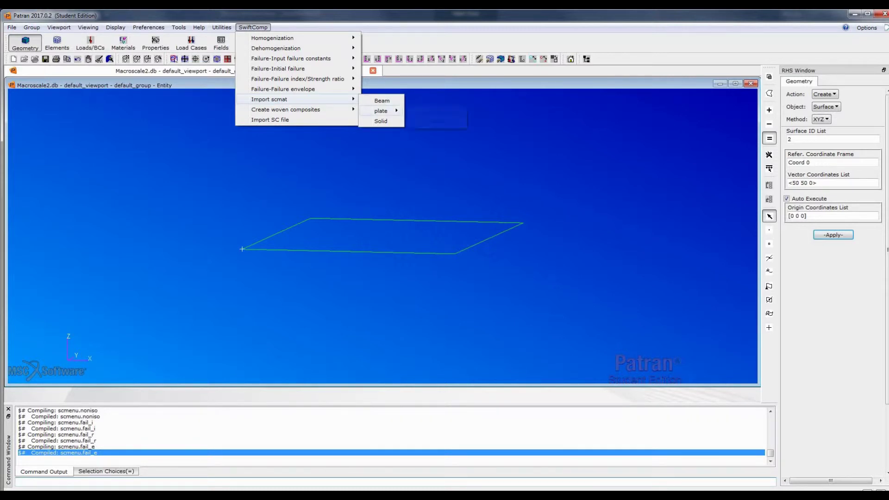
pyautogui.moveTo(380, 111)
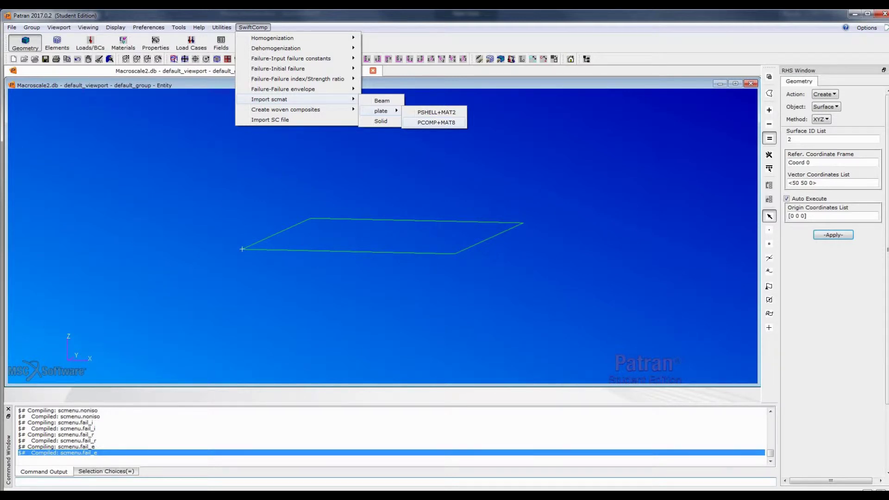
pyautogui.click(436, 122)
pyautogui.click(624, 59)
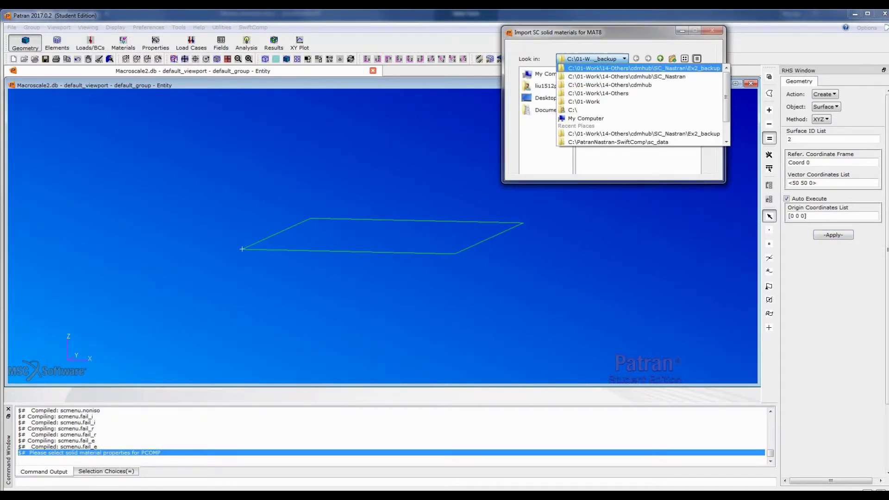
pyautogui.click(572, 110)
pyautogui.click(601, 115)
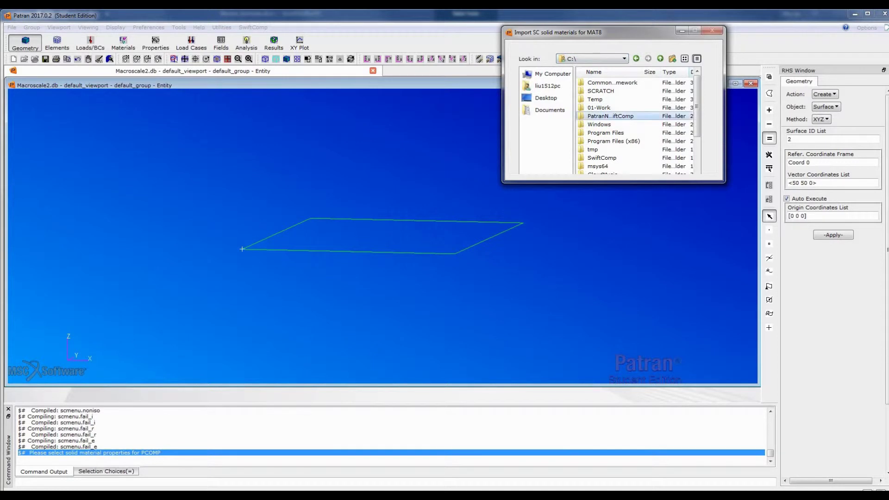
pyautogui.doubleClick(602, 116)
pyautogui.doubleClick(598, 83)
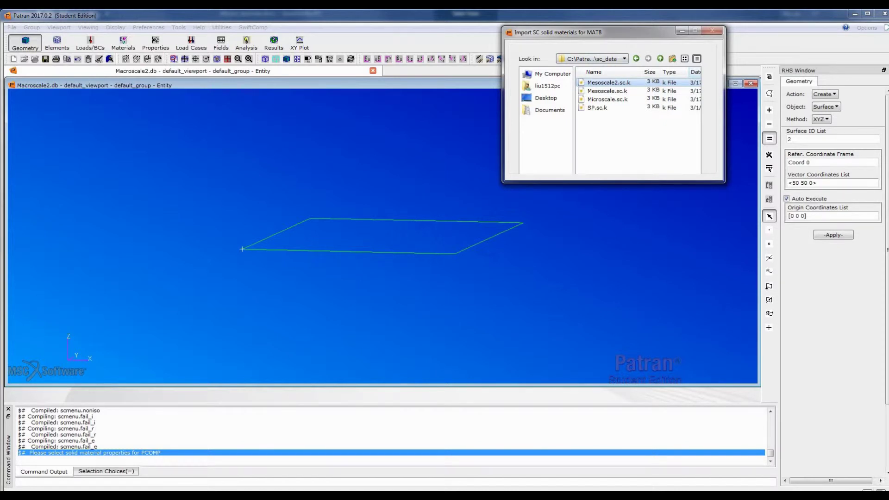
pyautogui.doubleClick(602, 82)
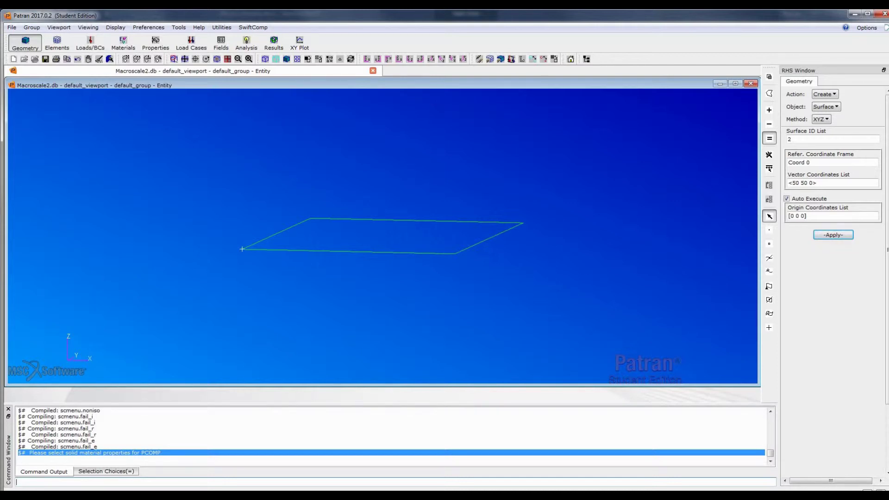
# Review the linear elastic properties of the imported 2d orthotropic material Mesoscale2.sc, leaving them unedited.
pyautogui.click(123, 43)
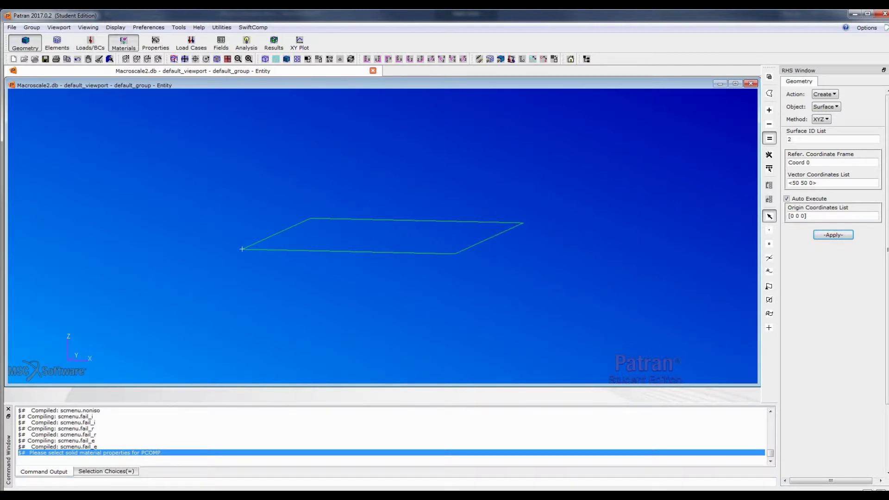
pyautogui.click(828, 107)
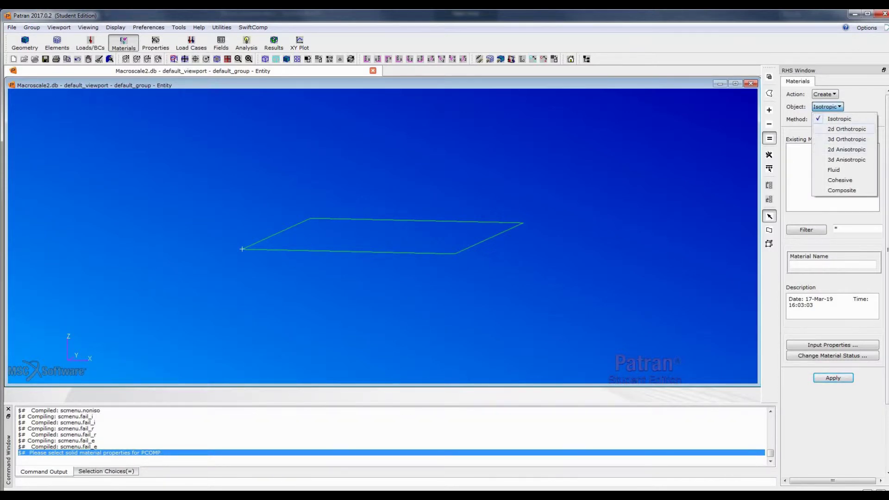
pyautogui.click(847, 129)
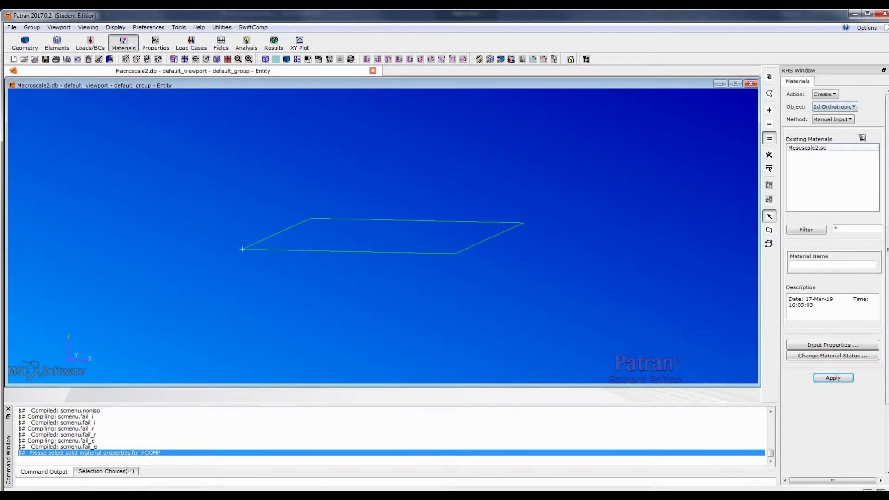
pyautogui.click(807, 147)
pyautogui.click(829, 345)
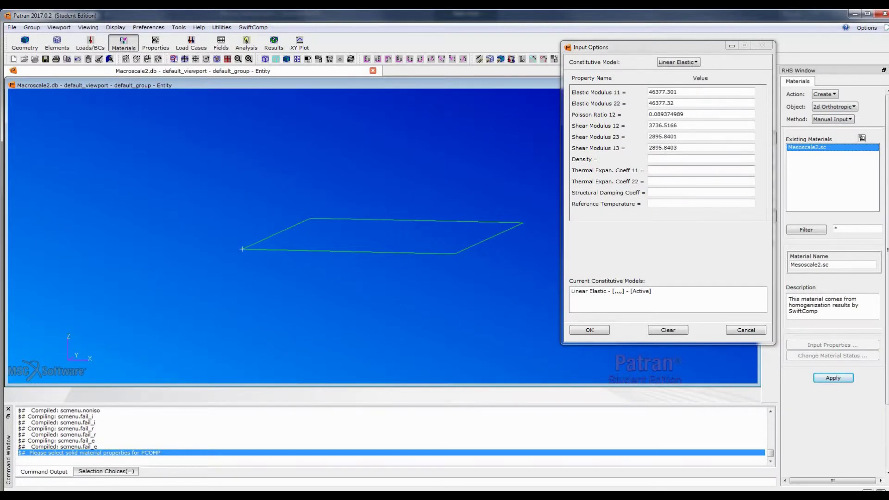
pyautogui.click(745, 330)
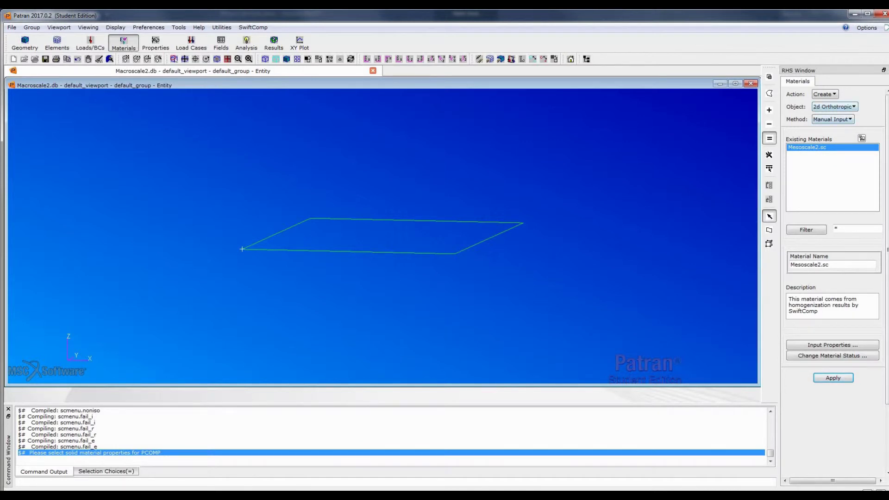
# Start a composite material with the Laminate method and name it laminate.
pyautogui.click(835, 106)
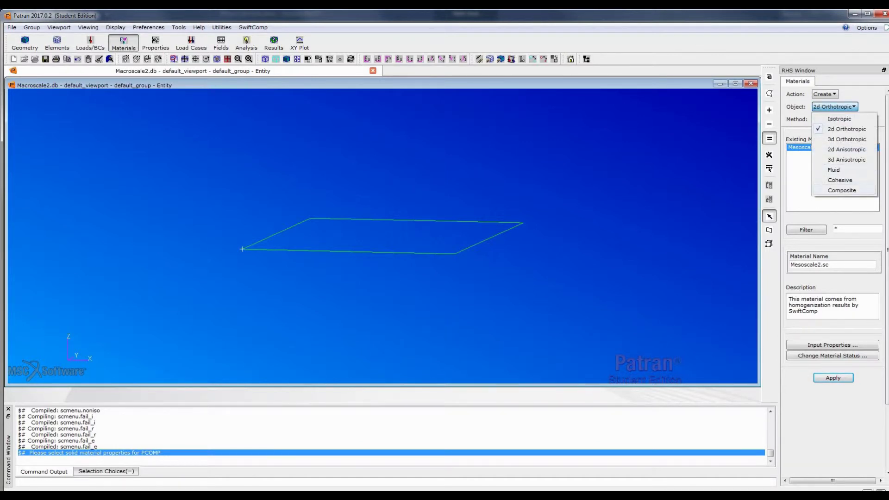
pyautogui.click(841, 191)
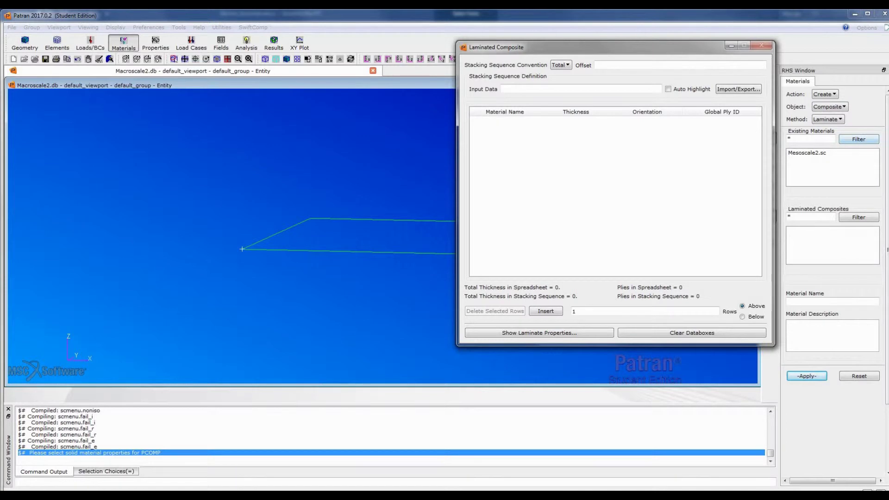
pyautogui.click(824, 302)
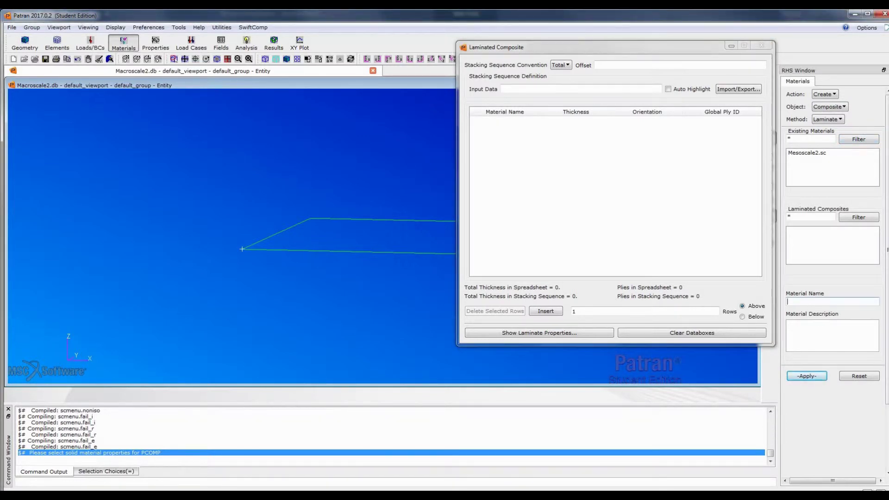
pyautogui.write('laminate')
pyautogui.click(597, 158)
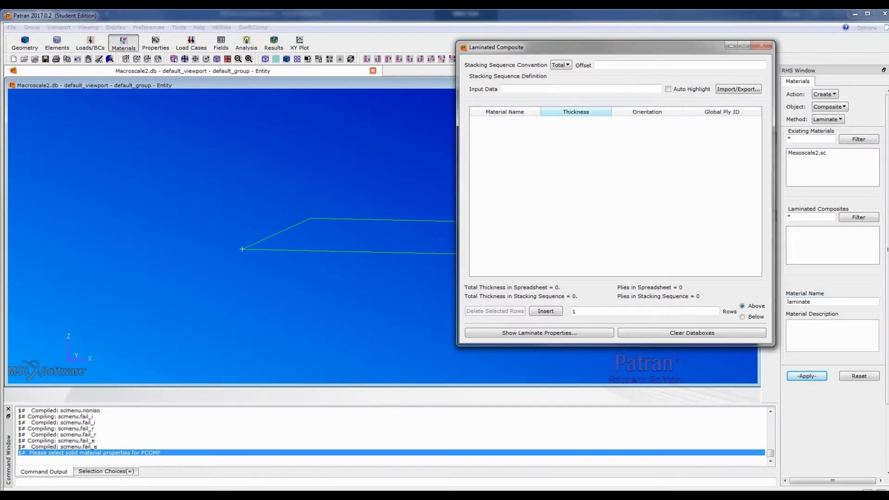
# Fill the stacking sequence with 13 plies of the Mesoscale2.sc material.
pyautogui.click(574, 89)
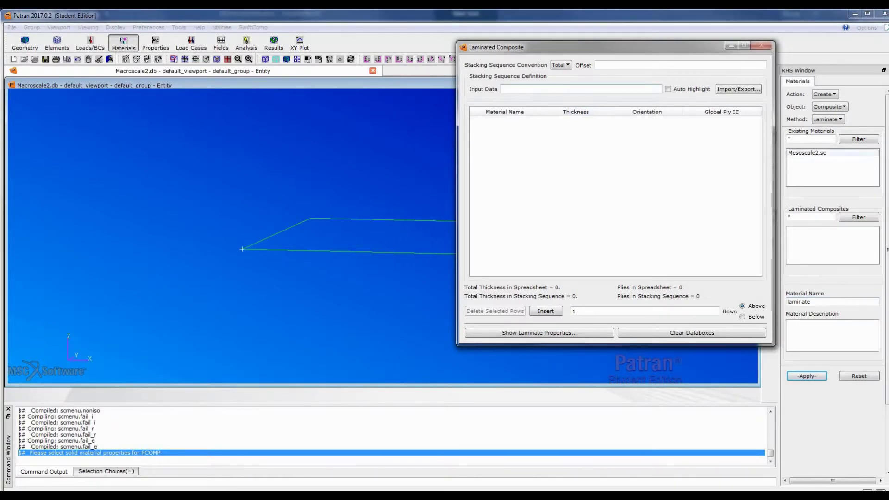
pyautogui.click(815, 152)
pyautogui.click(810, 152)
pyautogui.click(810, 152)
pyautogui.click(811, 152)
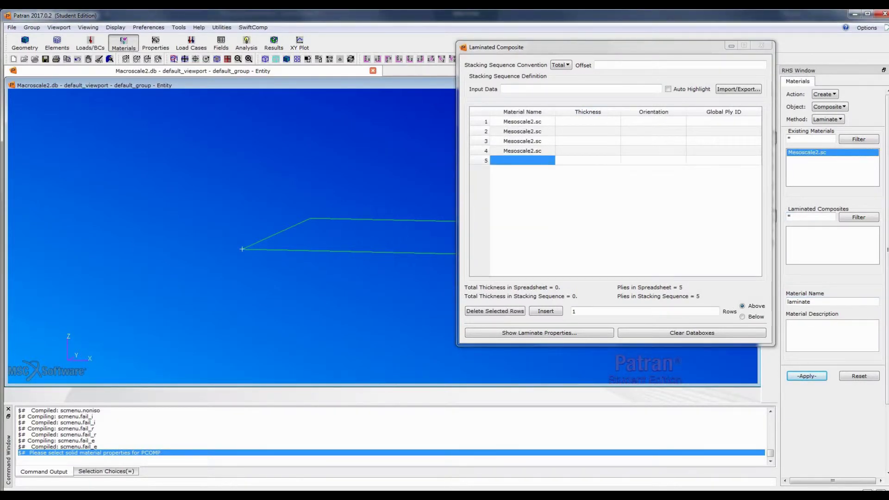
pyautogui.click(810, 152)
pyautogui.click(810, 152)
pyautogui.click(811, 153)
pyautogui.click(810, 152)
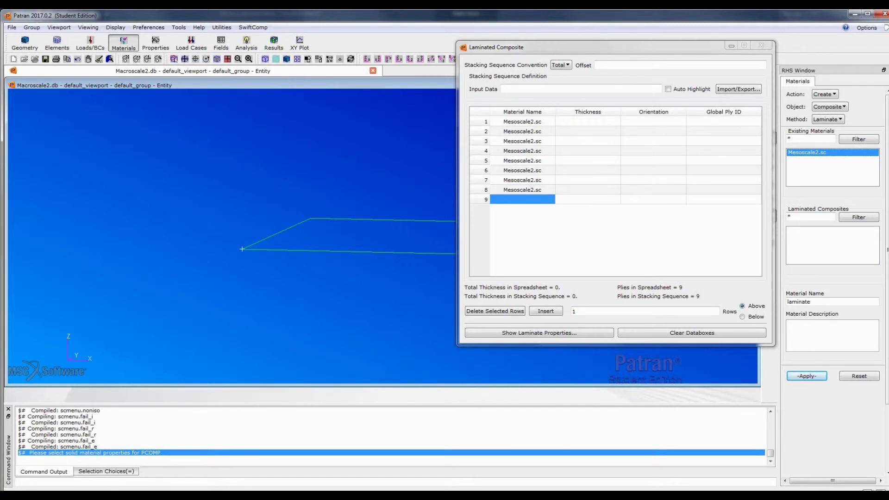
pyautogui.click(810, 152)
pyautogui.click(810, 153)
pyautogui.click(811, 153)
pyautogui.click(810, 153)
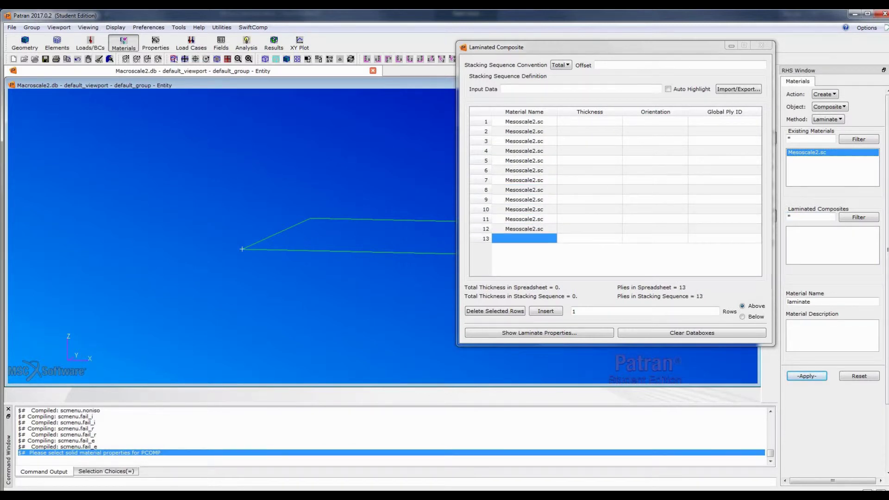
pyautogui.click(810, 152)
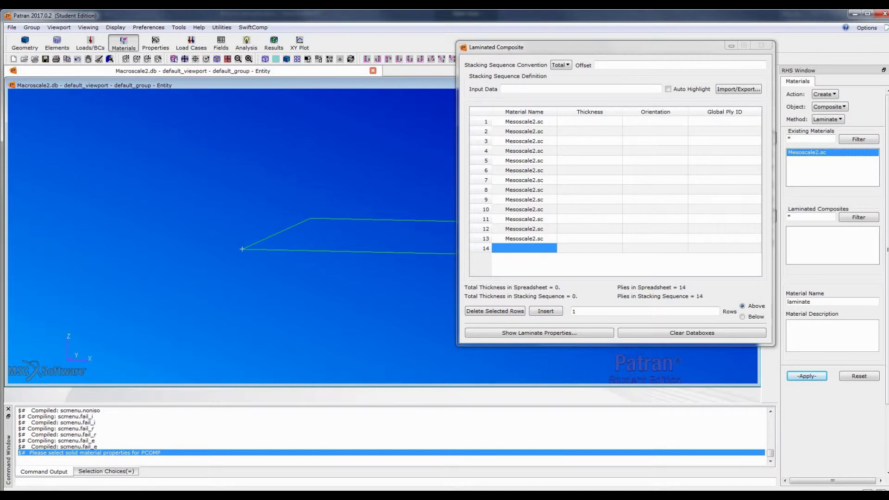
# Set the thickness of plies 1 to 13 to 0.2 and add a fourteenth Mesoscale2.sc ply.
pyautogui.click(589, 121)
pyautogui.write('0.2')
pyautogui.press('Return')
pyautogui.write('0.')
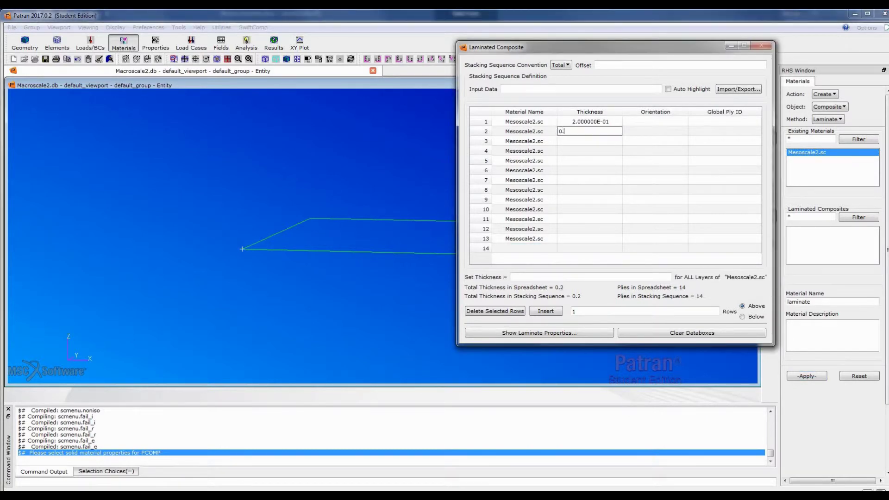
pyautogui.write('2')
pyautogui.press('Return')
pyautogui.write('0.2')
pyautogui.press('Return')
pyautogui.write('0.2')
pyautogui.press('Return')
pyautogui.write('0.')
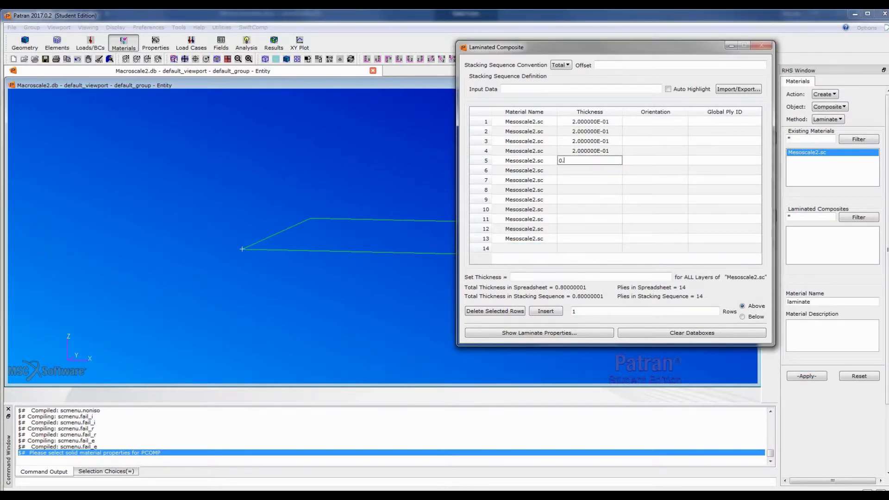
pyautogui.write('2')
pyautogui.press('Return')
pyautogui.write('0.2')
pyautogui.press('Return')
pyautogui.write('0.2')
pyautogui.press('Return')
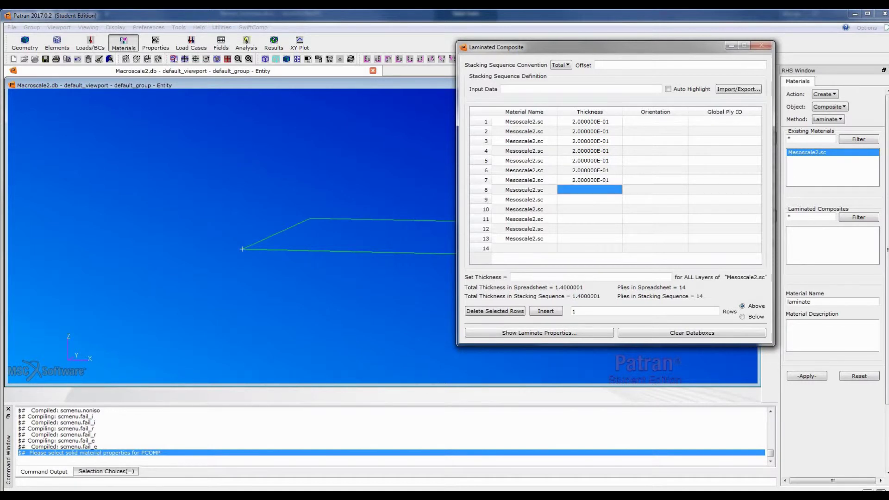
pyautogui.write('0.2')
pyautogui.press('Return')
pyautogui.write('0.2')
pyautogui.press('Return')
pyautogui.write('0.2')
pyautogui.press('Return')
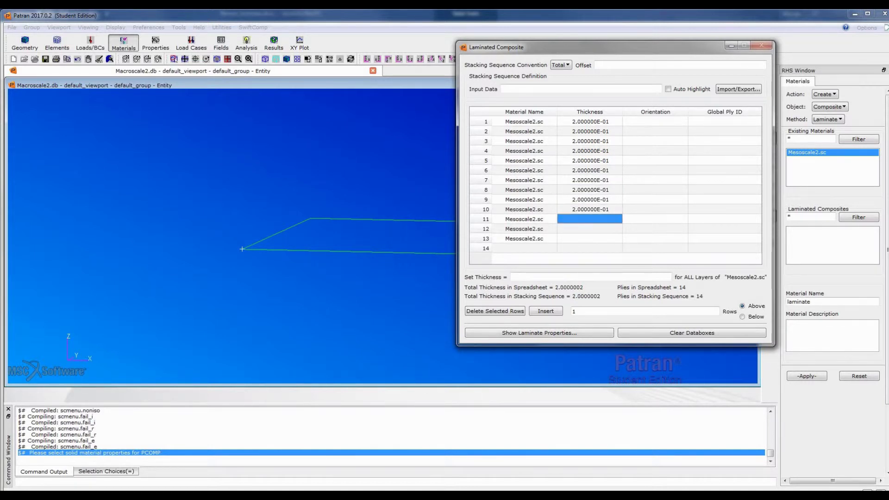
pyautogui.write('0.2')
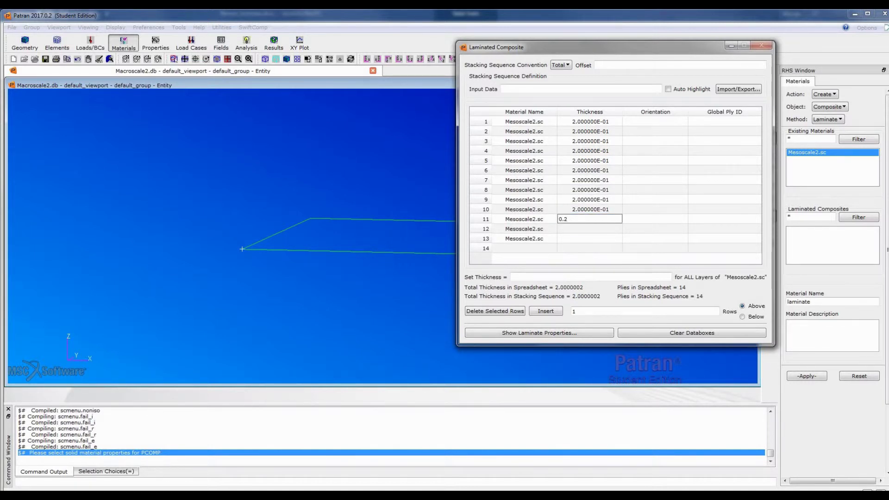
pyautogui.press('Return')
pyautogui.write('0.2')
pyautogui.press('Return')
pyautogui.write('0.2')
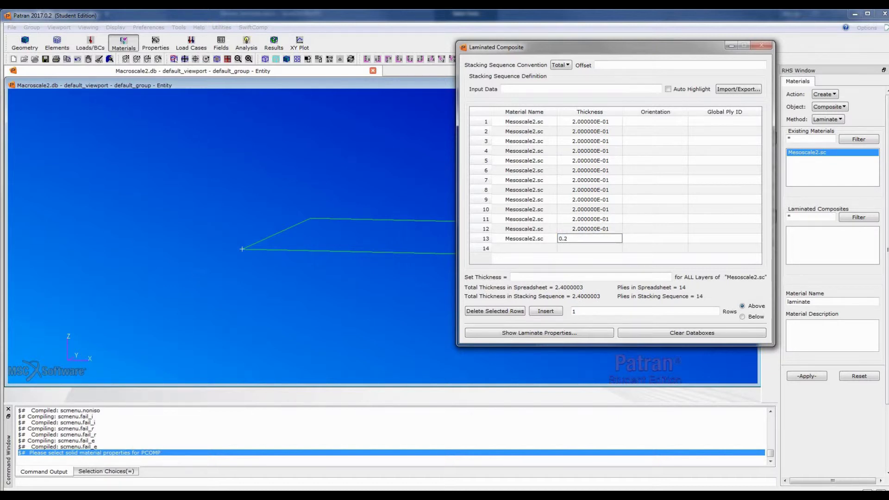
pyautogui.press('Return')
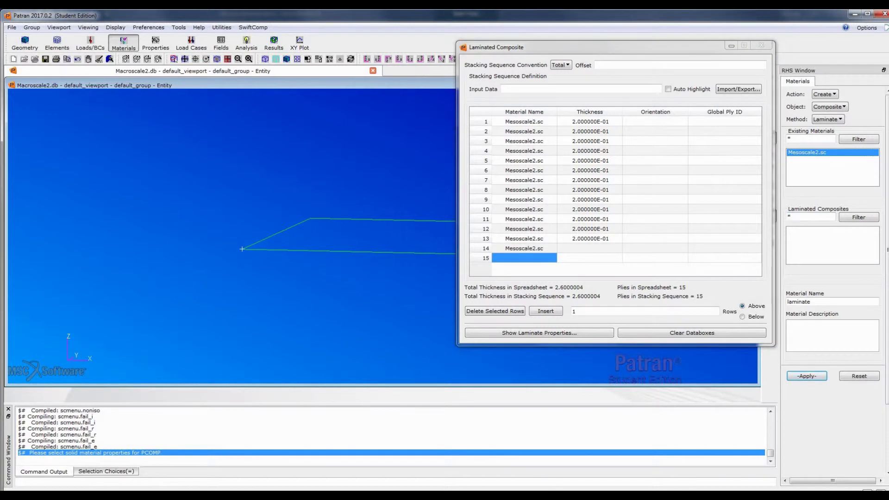
# Set the thickness of the fourteenth ply to 0.2.
pyautogui.click(590, 239)
pyautogui.press('Down')
pyautogui.write('0.2')
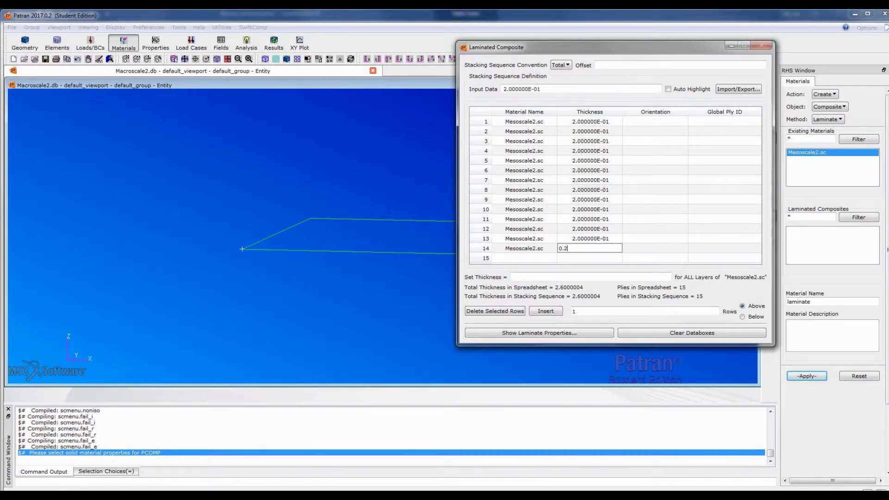
pyautogui.press('Return')
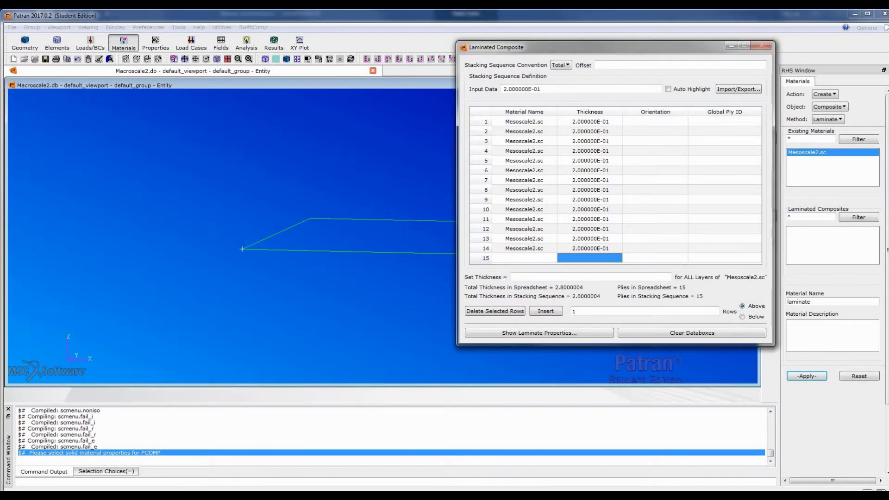
# Switch to Woven_laminate.docx in Word and look up the ply orientations in the Fig. 25 layup table.
pyautogui.click(293, 495)
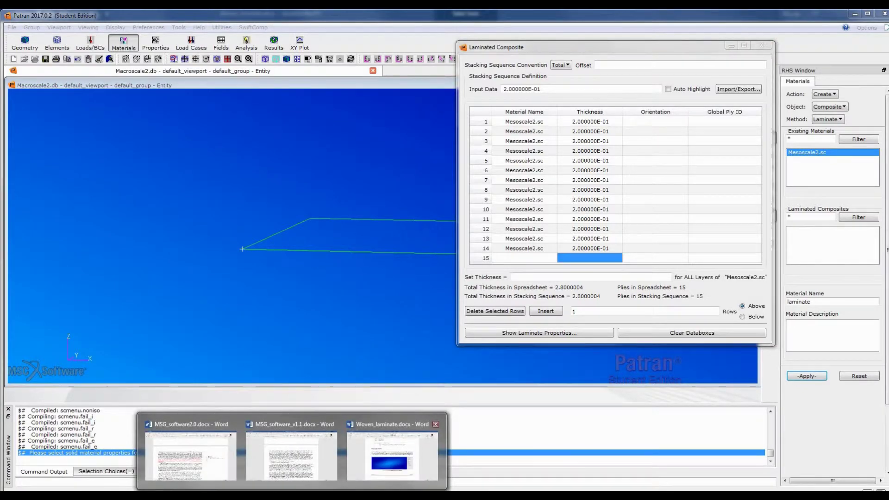
pyautogui.click(393, 456)
pyautogui.scroll(-15, 440, 278)
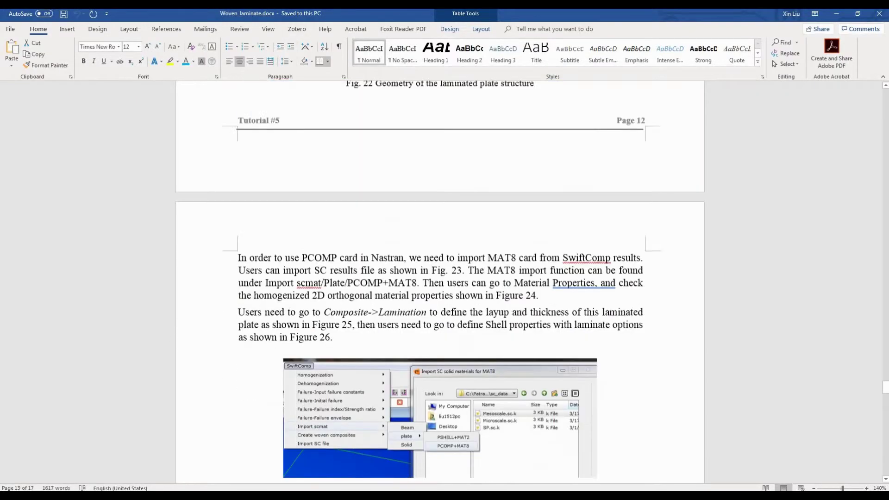
pyautogui.scroll(-5, 440, 278)
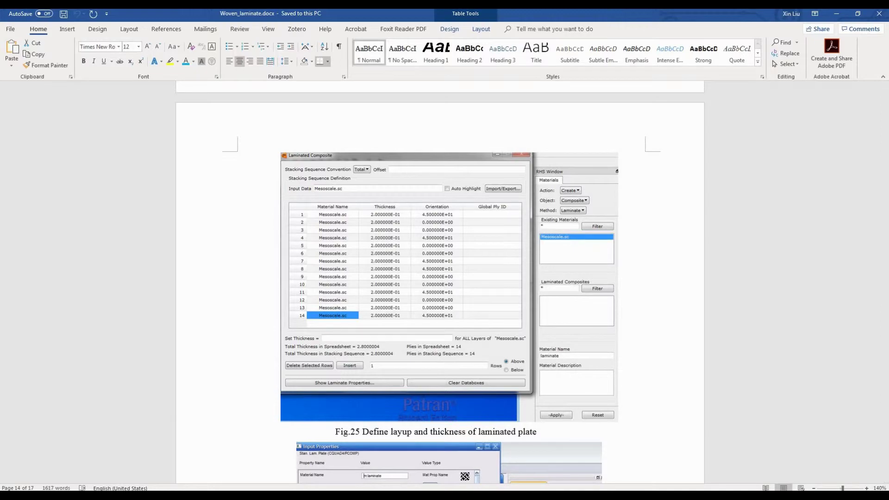
# Switch back to Patran and set the orientations of plies 1 to 7 to 45, 0, 0, 45, 0, 0 and 45.
pyautogui.click(505, 495)
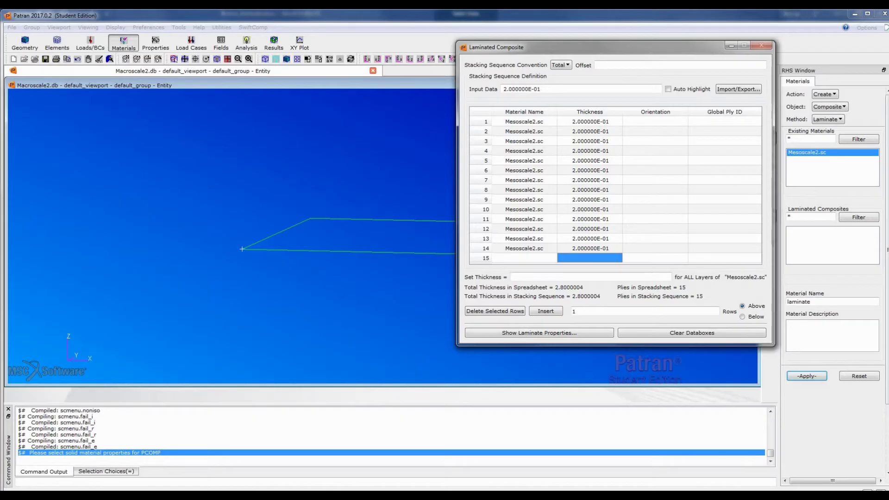
pyautogui.click(655, 122)
pyautogui.write('45')
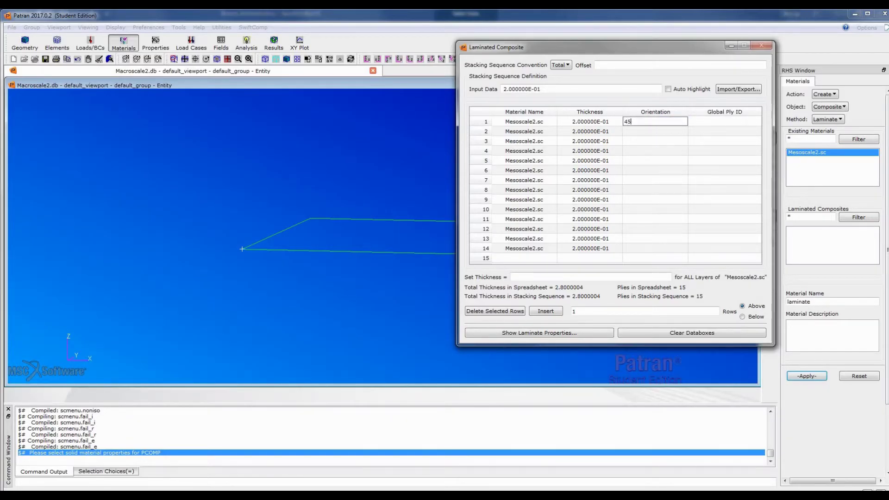
pyautogui.press('Return')
pyautogui.write('0')
pyautogui.press('Return')
pyautogui.write('0')
pyautogui.press('Return')
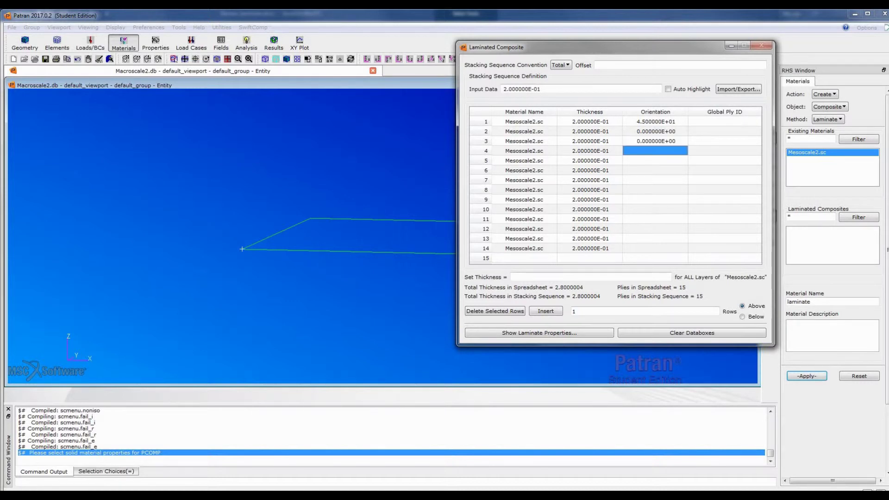
pyautogui.write('45')
pyautogui.press('Return')
pyautogui.write('0')
pyautogui.press('Return')
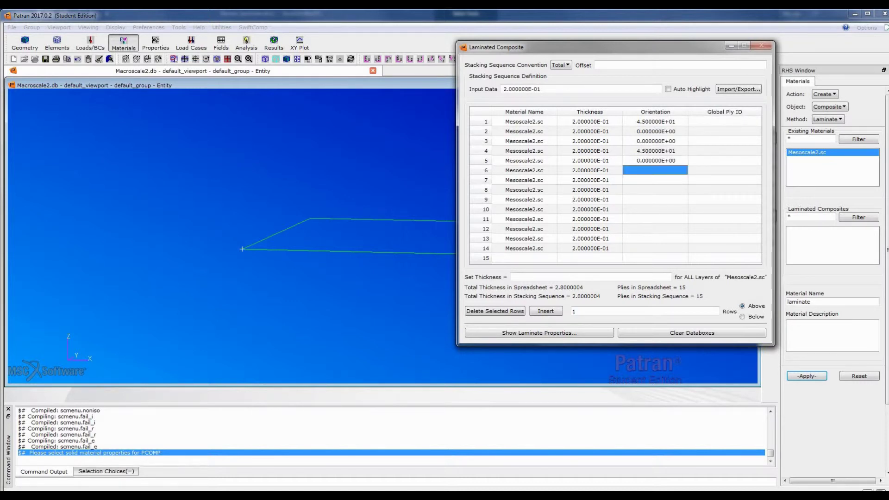
pyautogui.write('0')
pyautogui.press('Return')
pyautogui.write('45')
pyautogui.press('Return')
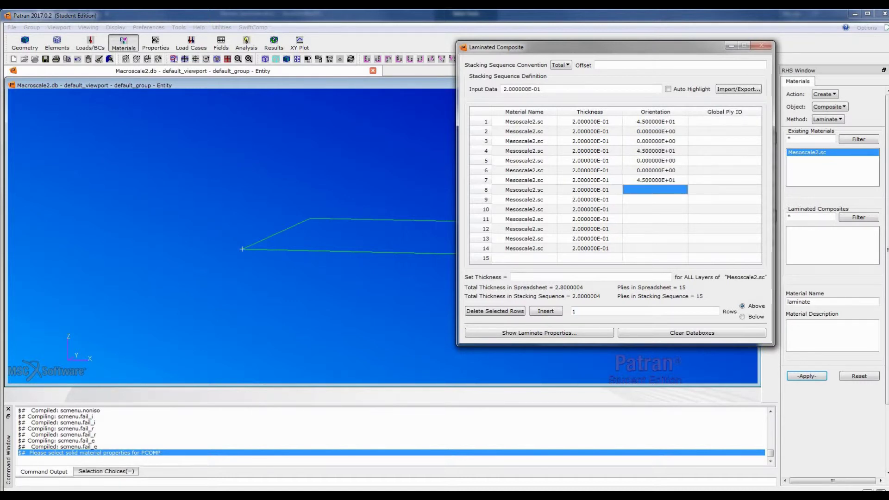
# Set the orientations of plies 8 to 14 to 45, 0, 0, 45, 0, 0 and 45.
pyautogui.write('45')
pyautogui.press('Return')
pyautogui.write('0')
pyautogui.press('Return')
pyautogui.write('0')
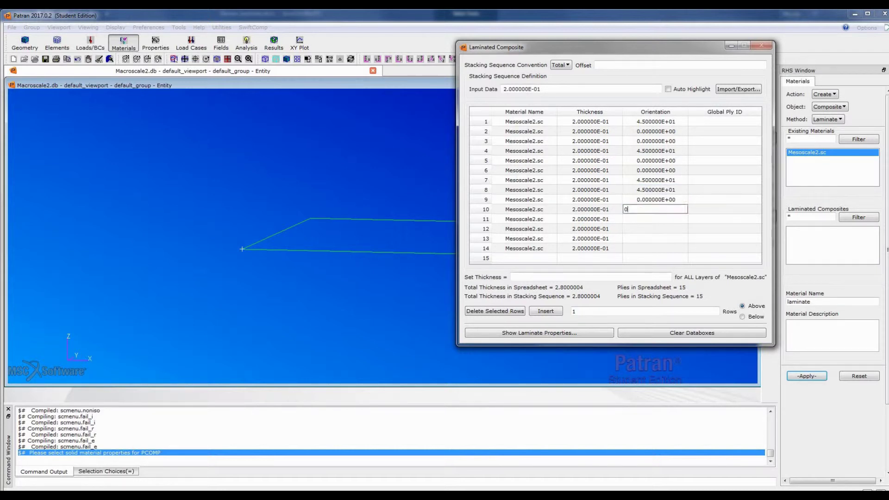
pyautogui.press('Return')
pyautogui.write('45')
pyautogui.press('Return')
pyautogui.write('0')
pyautogui.press('Return')
pyautogui.write('0')
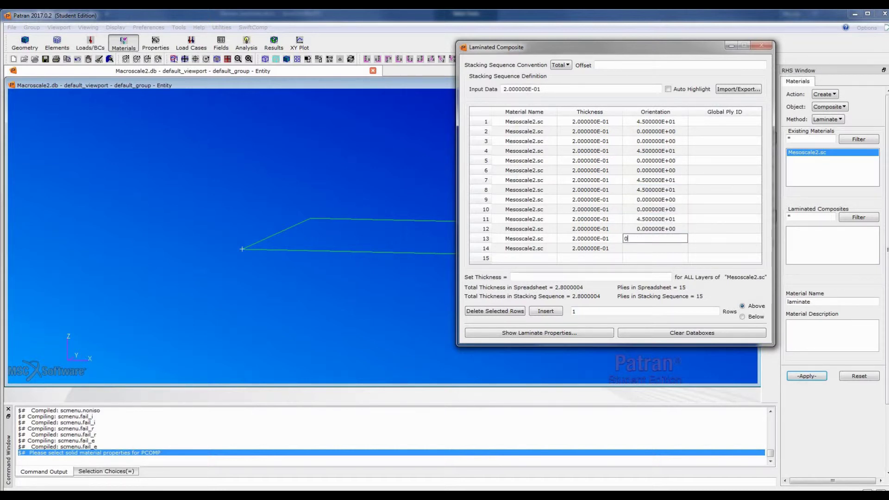
pyautogui.press('Return')
pyautogui.write('45')
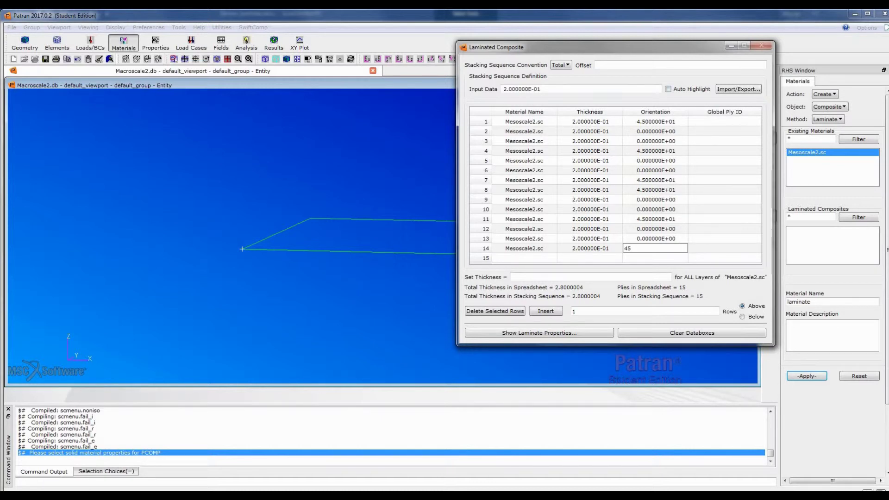
pyautogui.press('Return')
# Remove the empty fifteenth row from the stacking sequence and create the laminate material.
pyautogui.click(494, 311)
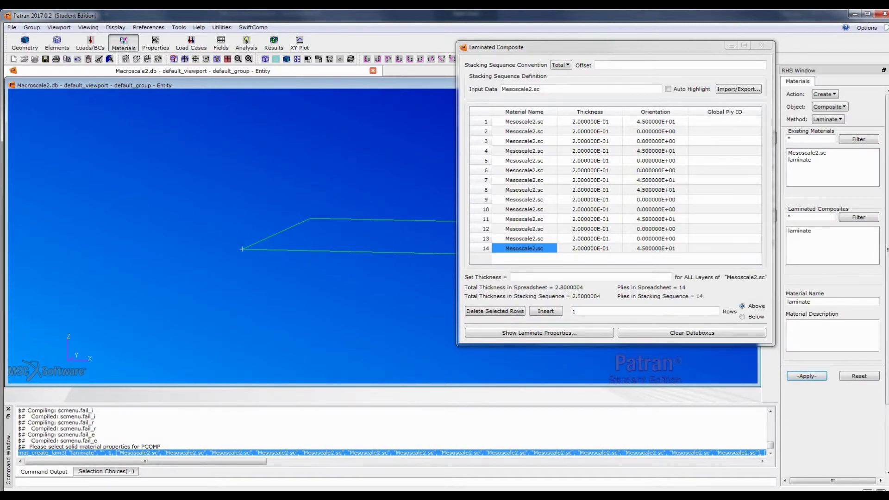
pyautogui.click(731, 45)
# Set up a 2D shell element property set named woven_lam with the Laminate option.
pyautogui.click(156, 42)
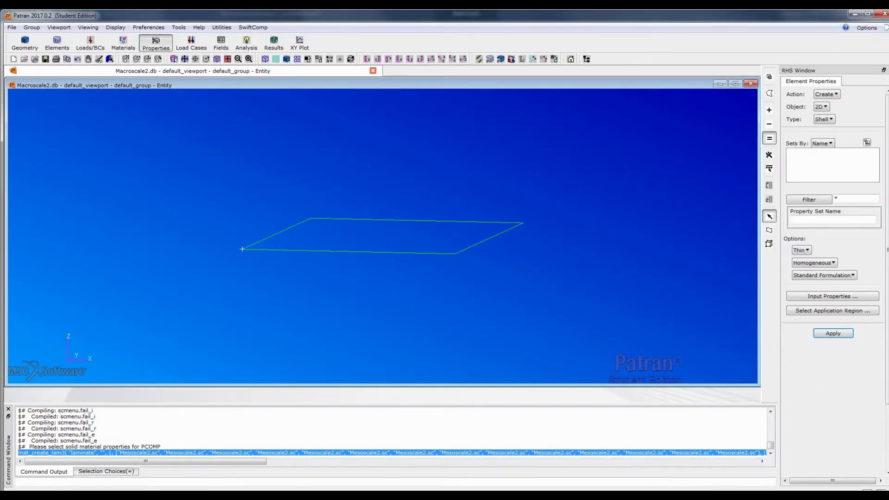
pyautogui.click(824, 120)
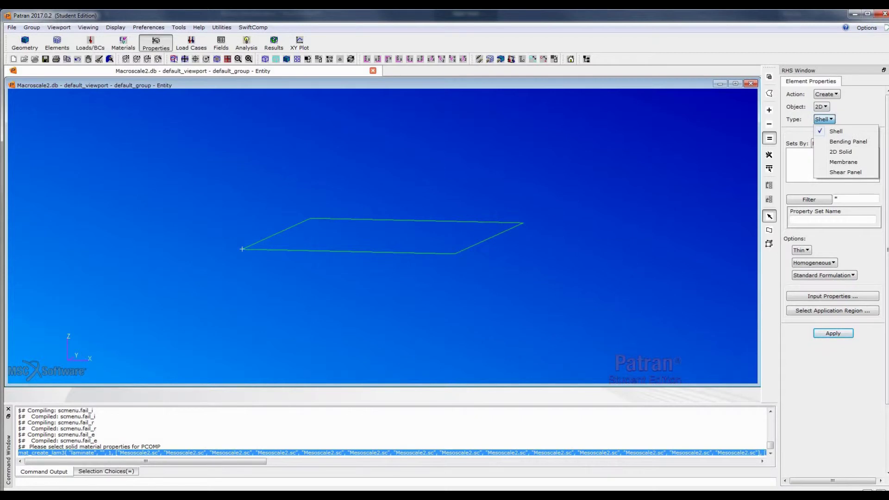
pyautogui.click(824, 119)
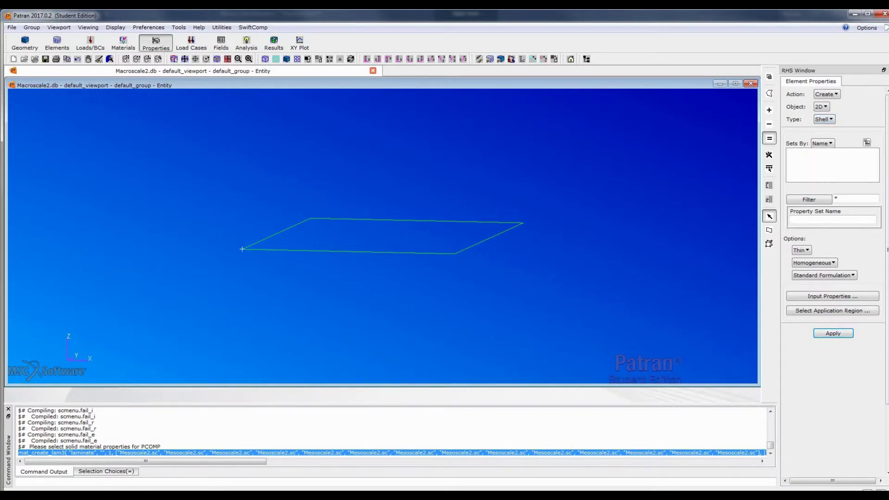
pyautogui.click(814, 262)
pyautogui.click(820, 284)
pyautogui.click(829, 219)
pyautogui.write('wo')
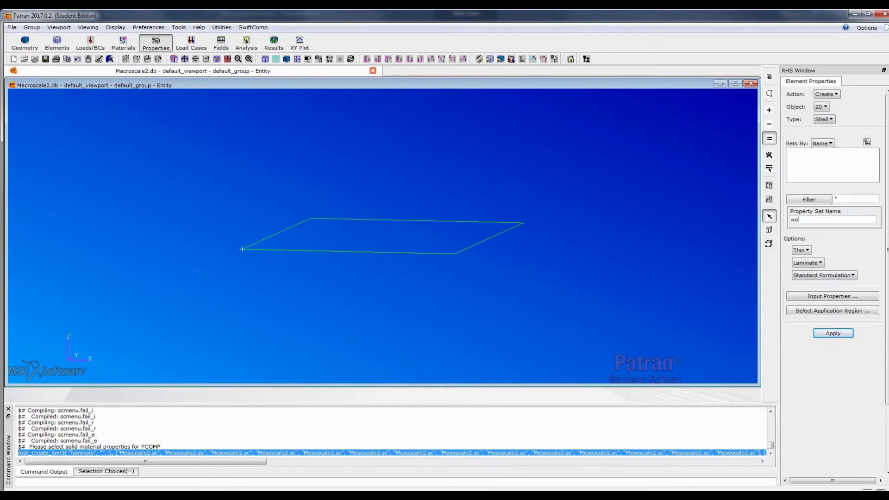
pyautogui.write('ven_lam')
# Switch to Woven_laminate.docx in Word and look up the shell property settings in Fig. 26, then return to Patran.
pyautogui.moveTo(291, 495)
pyautogui.click(393, 451)
pyautogui.scroll(-3, 439, 277)
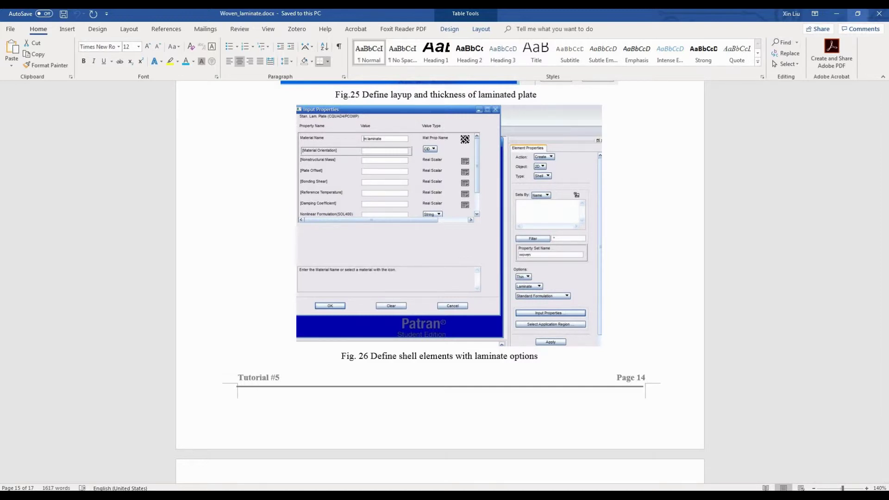
pyautogui.click(836, 14)
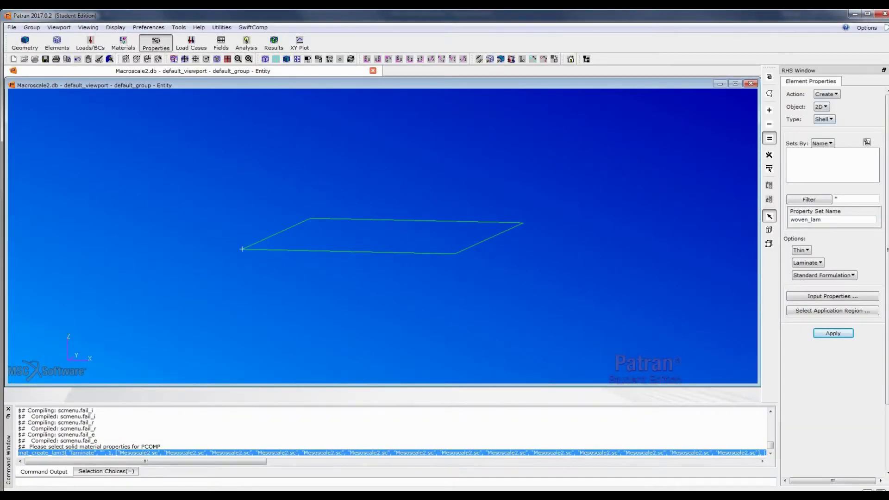
# Assign the laminate material in the input properties of the woven_lam set.
pyautogui.click(832, 296)
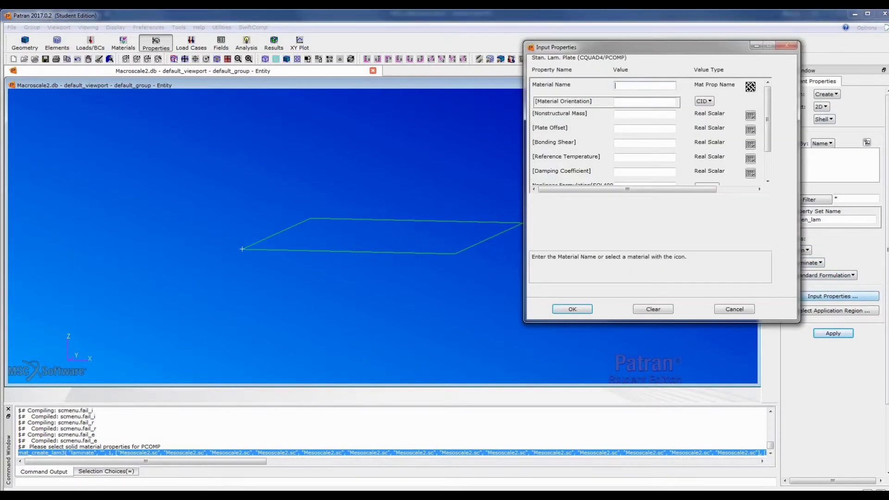
pyautogui.click(750, 86)
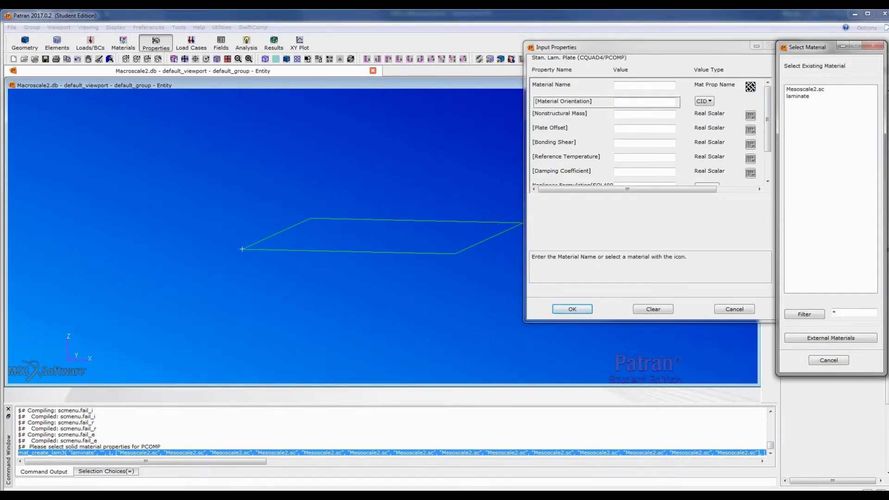
pyautogui.click(797, 96)
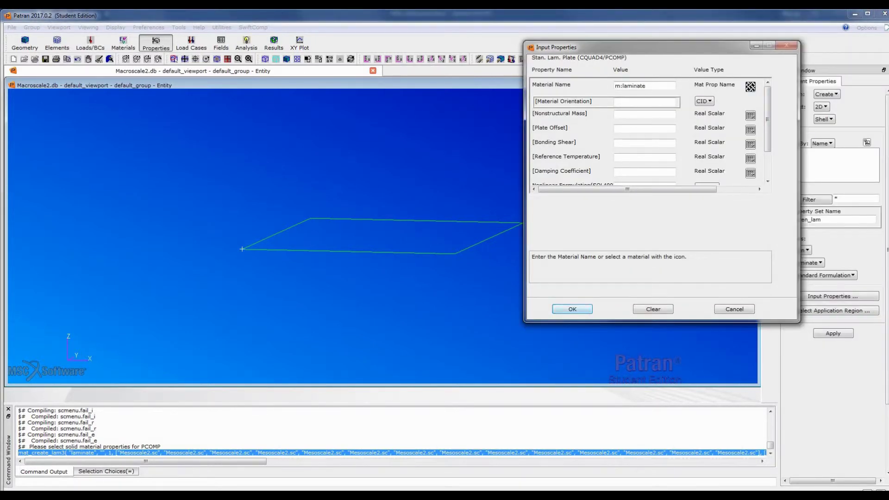
pyautogui.click(572, 309)
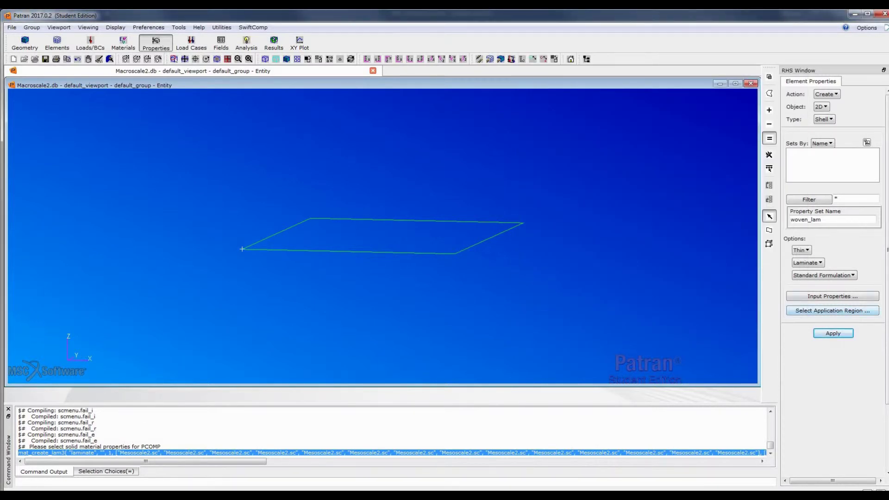
# Add Surface 1 as the application region and create the woven_lam property set.
pyautogui.click(832, 311)
pyautogui.click(383, 236)
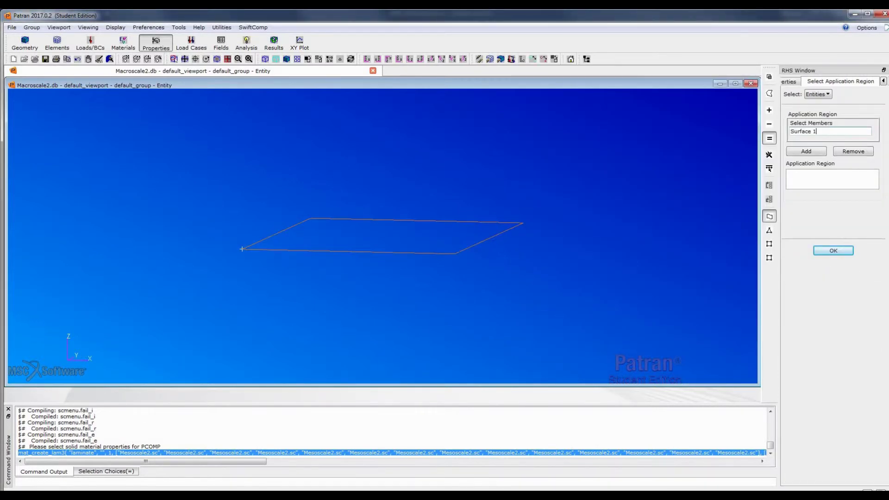
pyautogui.click(805, 151)
pyautogui.click(833, 251)
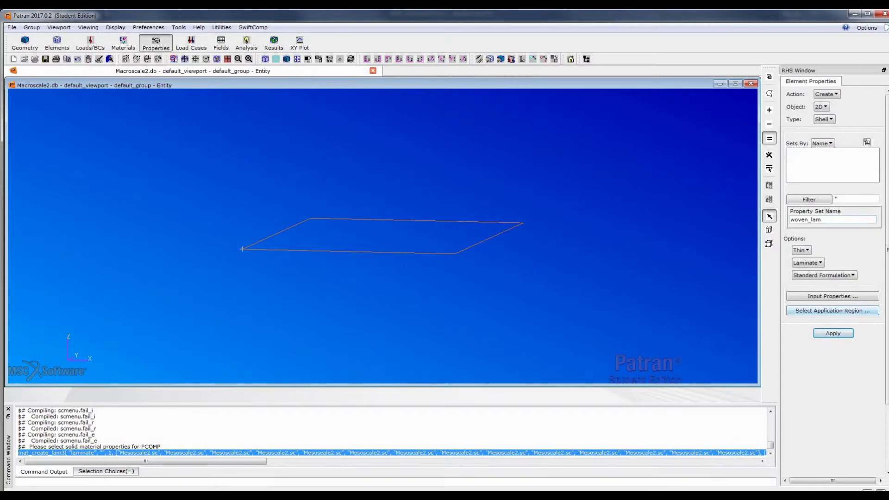
pyautogui.click(833, 333)
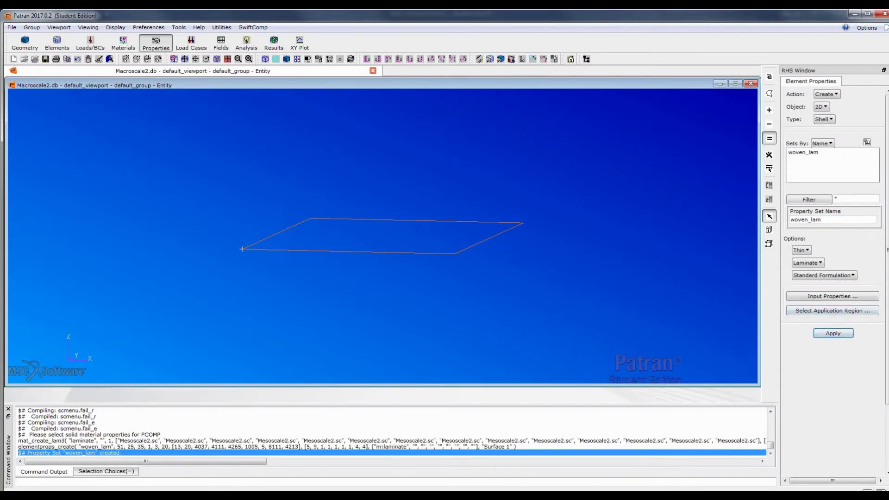
# Define a nodal displacement set named fixed with translations 0,0,0 and rotations 0,0,0.
pyautogui.moveTo(456, 254); pyautogui.dragTo(431, 306, button='middle')
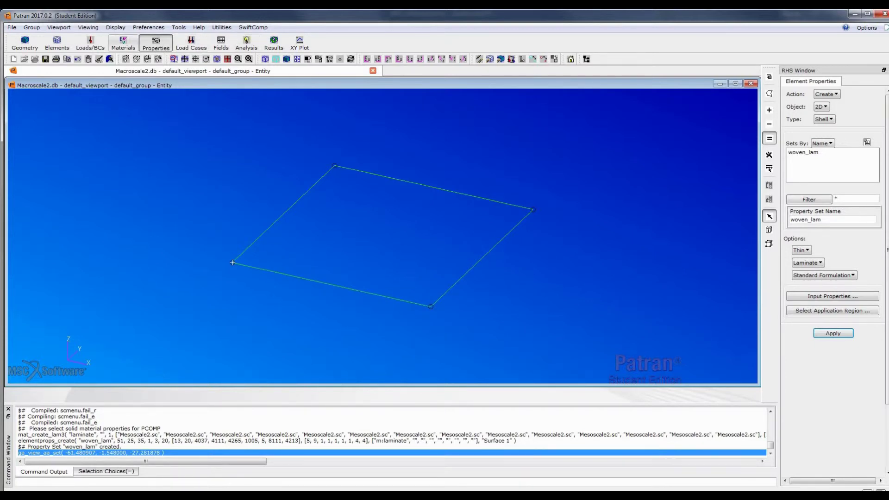
pyautogui.click(90, 42)
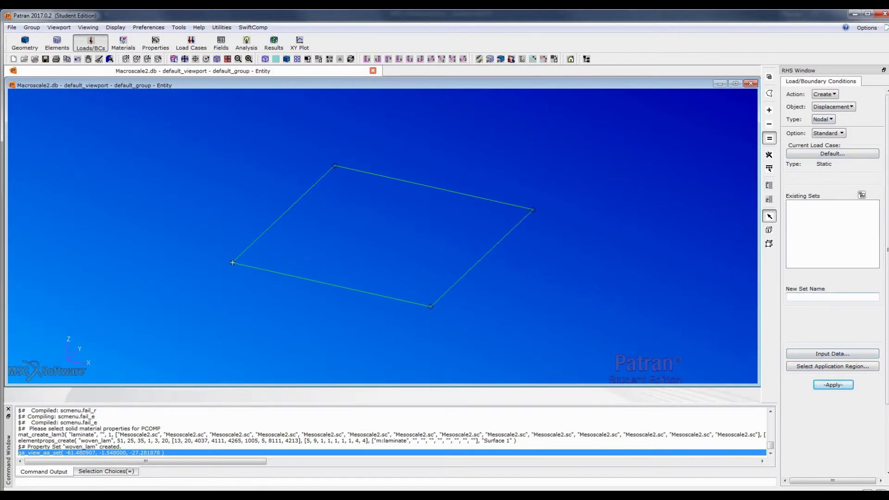
pyautogui.write('fixed')
pyautogui.click(832, 353)
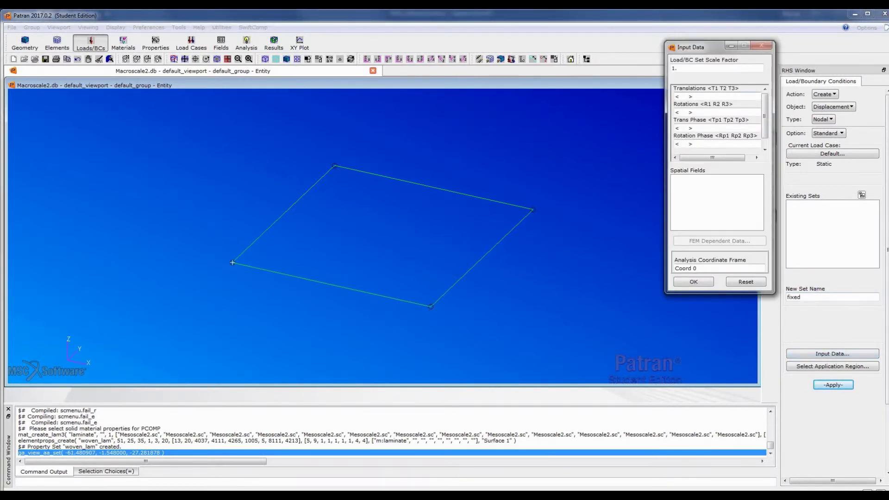
pyautogui.click(680, 97)
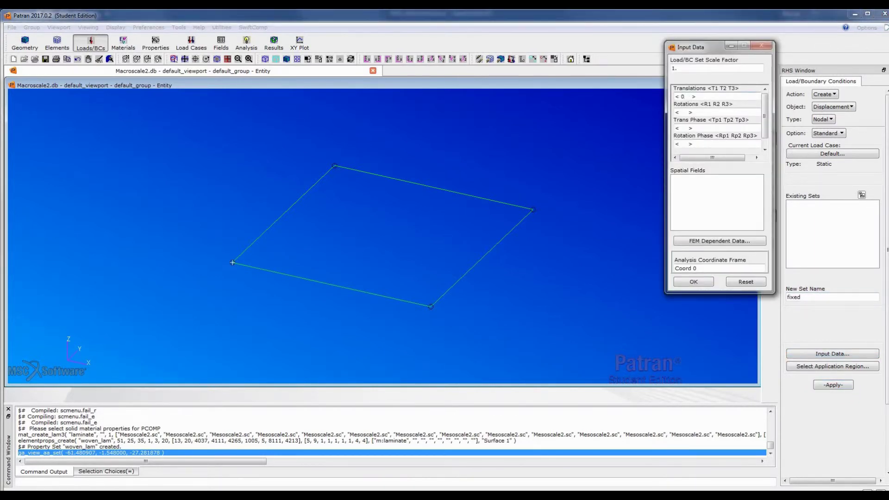
pyautogui.write('0,0,0')
pyautogui.click(679, 113)
pyautogui.write('0,0,0')
pyautogui.click(694, 282)
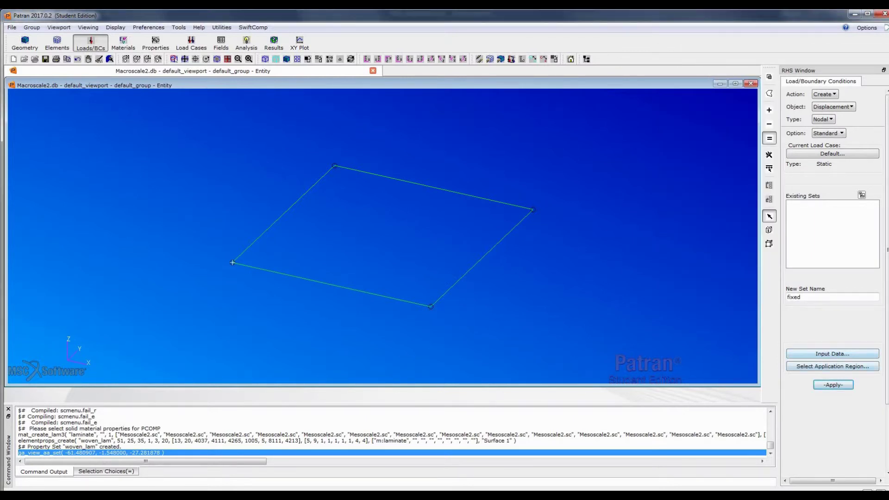
# Apply the fixed displacement set to the plate's left edge, Surface 1.1.
pyautogui.click(832, 367)
pyautogui.click(769, 244)
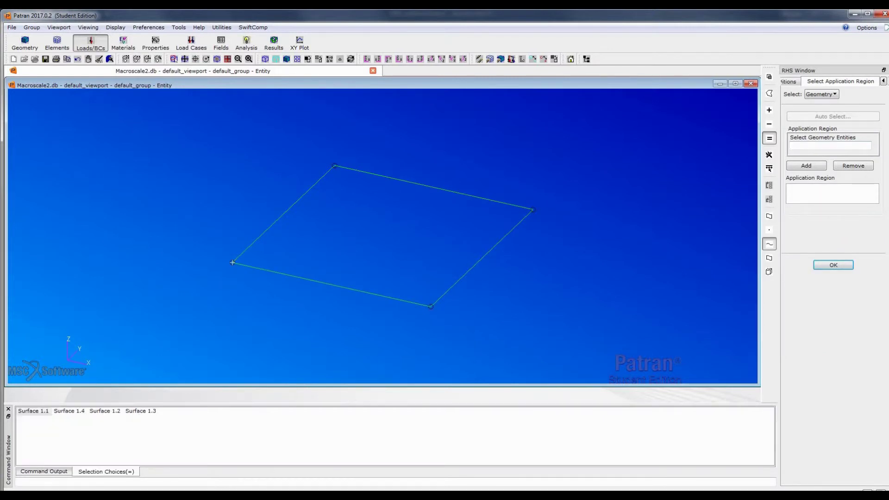
pyautogui.click(232, 263)
pyautogui.click(806, 166)
pyautogui.click(833, 266)
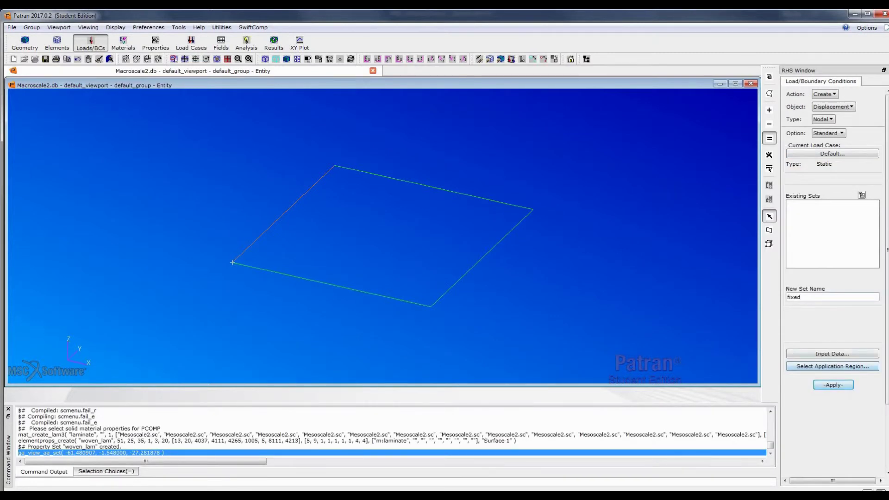
pyautogui.press('Return')
# Define a uniform pressure set named pressure for 2D elements with an edge pressure of -10.
pyautogui.click(833, 107)
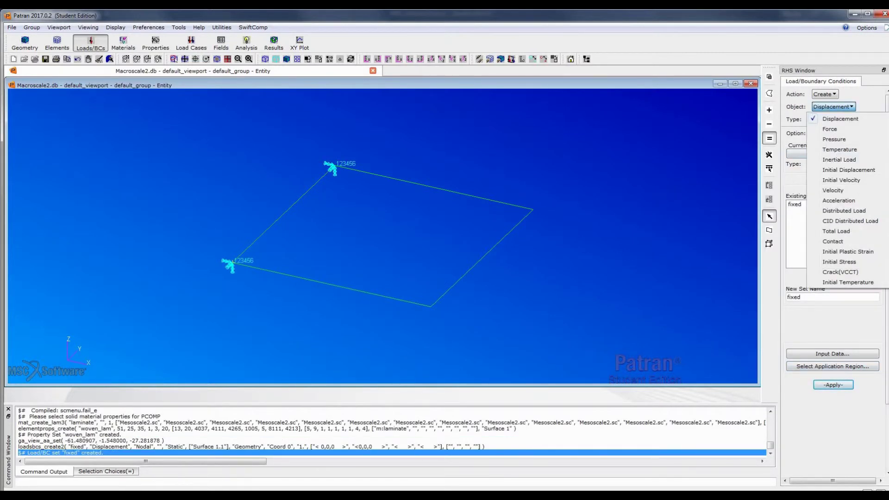
pyautogui.click(834, 139)
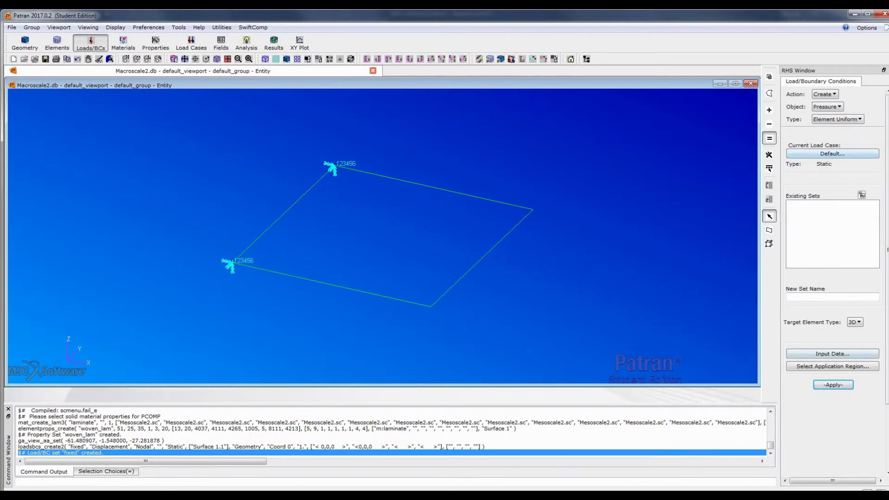
pyautogui.click(854, 322)
pyautogui.click(855, 334)
pyautogui.write('pressure')
pyautogui.click(832, 353)
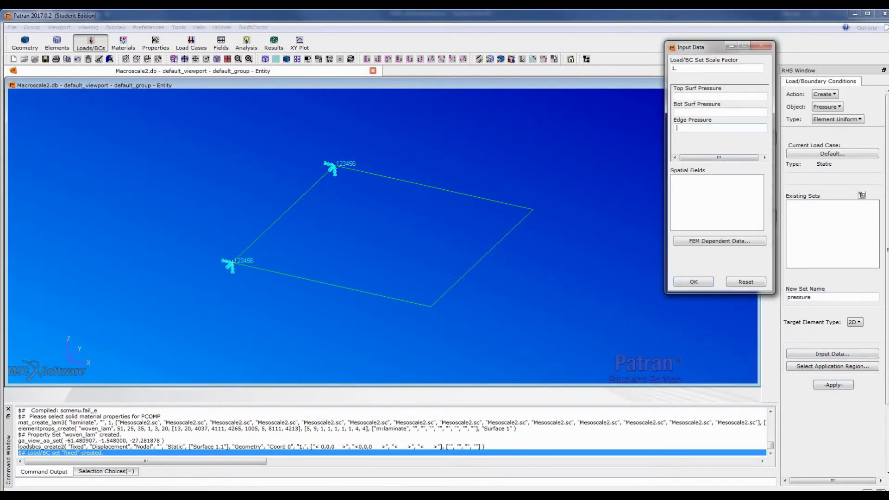
pyautogui.write('-10')
pyautogui.press('Return')
# Add the plate edge opposite the fixed one, Surface 1.3, as the pressure set's application region.
pyautogui.click(833, 366)
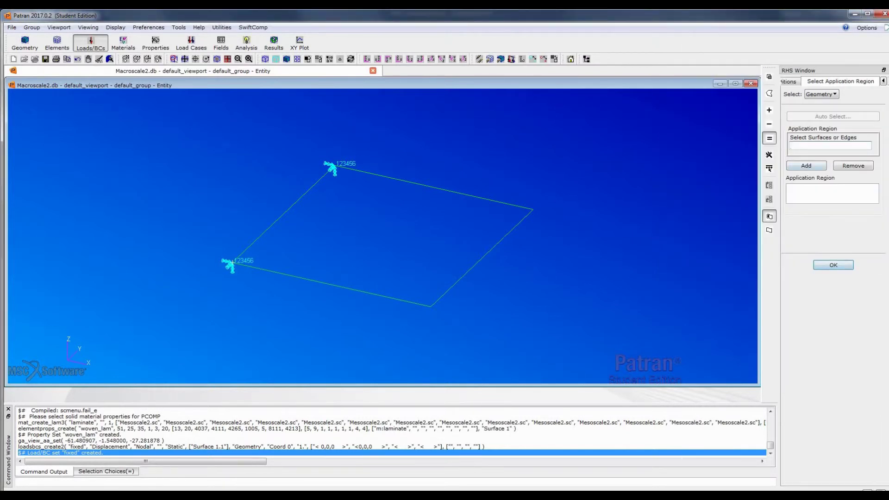
pyautogui.click(482, 258)
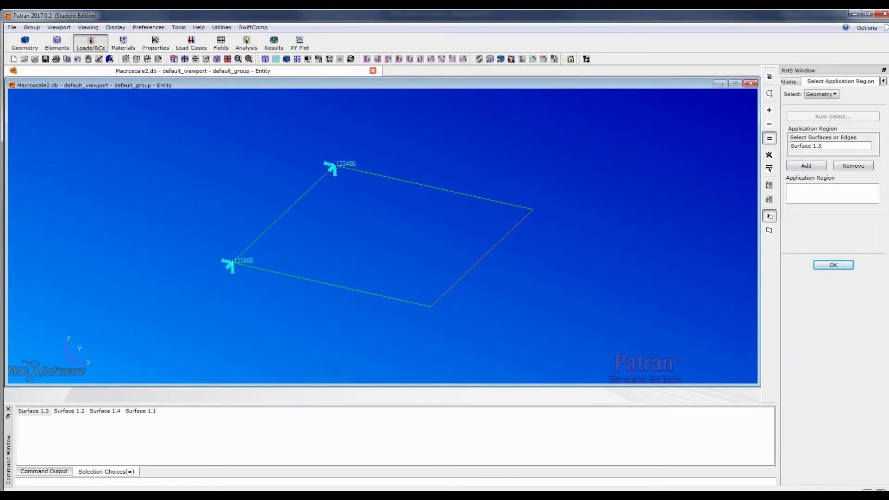
pyautogui.click(806, 165)
pyautogui.click(833, 265)
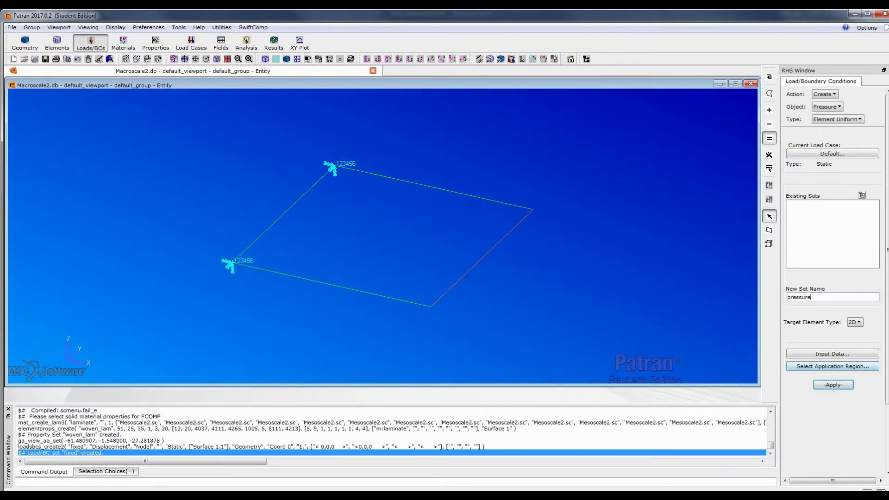
# Create the pressure load set and seed all four plate edges uniformly with 25 elements each.
pyautogui.click(833, 385)
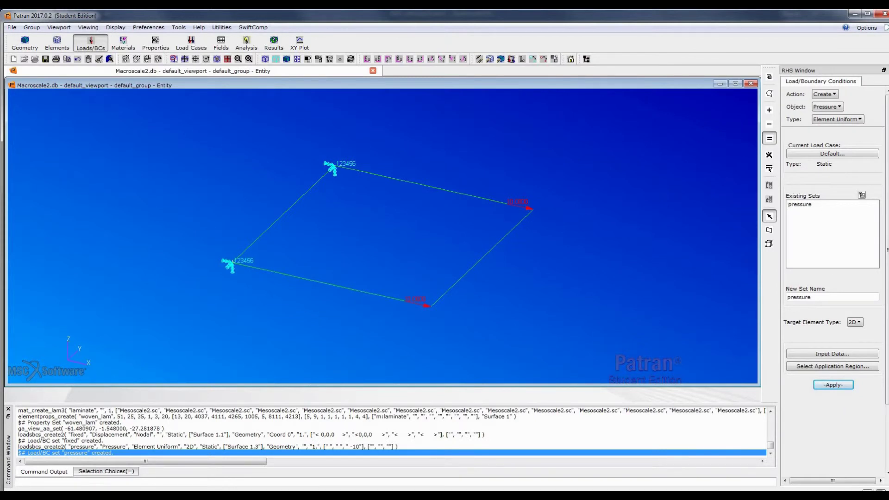
pyautogui.click(57, 43)
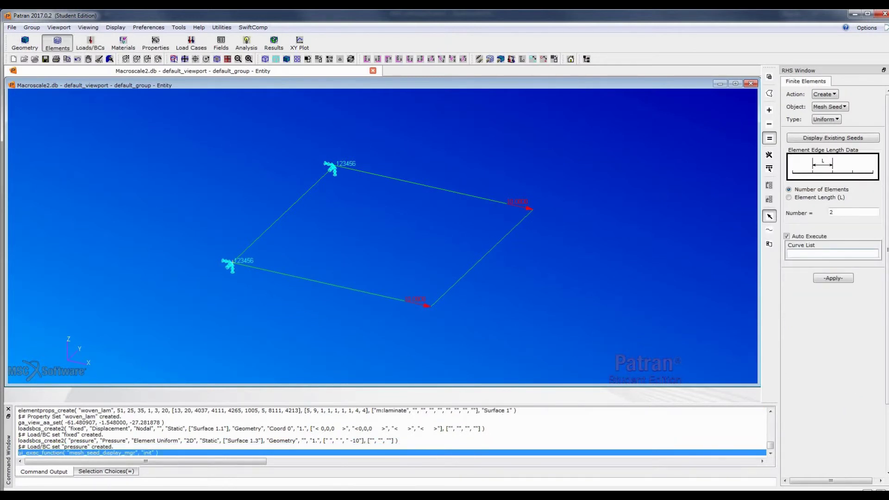
pyautogui.doubleClick(832, 212)
pyautogui.write('25')
pyautogui.moveTo(514, 261); pyautogui.dragTo(472, 190)
pyautogui.moveTo(299, 279); pyautogui.dragTo(252, 219)
# Mesh Surface 1 with Quad4 elements using the IsoMesh mesher.
pyautogui.click(830, 107)
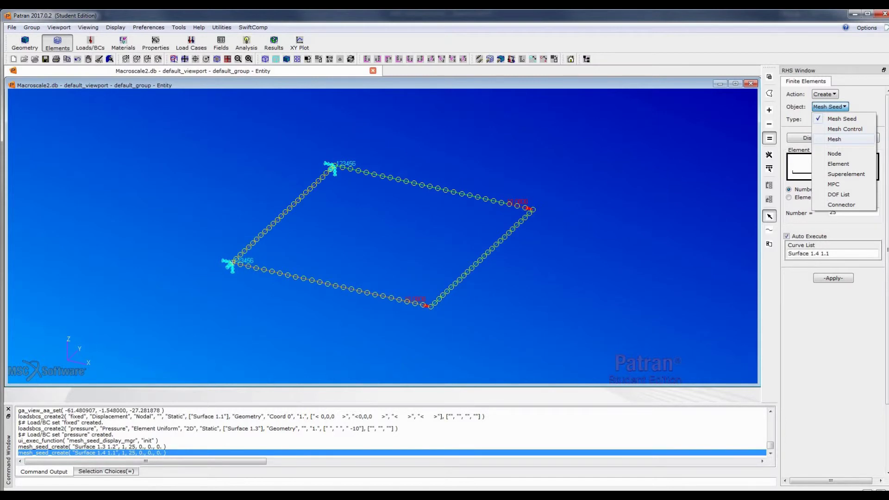
pyautogui.click(834, 139)
pyautogui.click(382, 236)
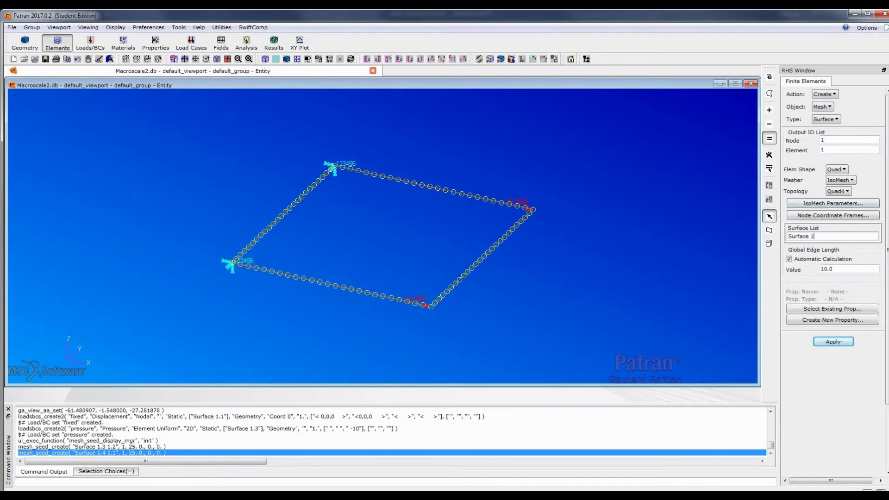
pyautogui.click(833, 341)
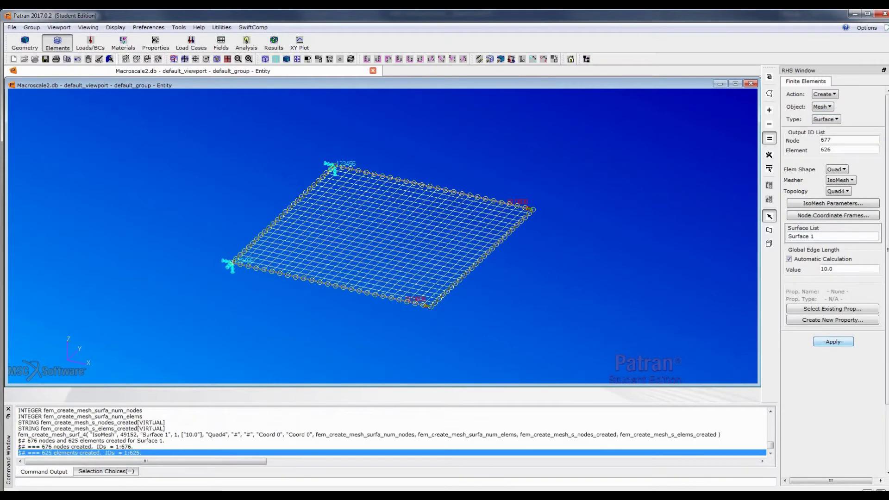
# Submit a full-run analysis of the entire model as job Macroscale2.
pyautogui.scroll(1, 320, 252)
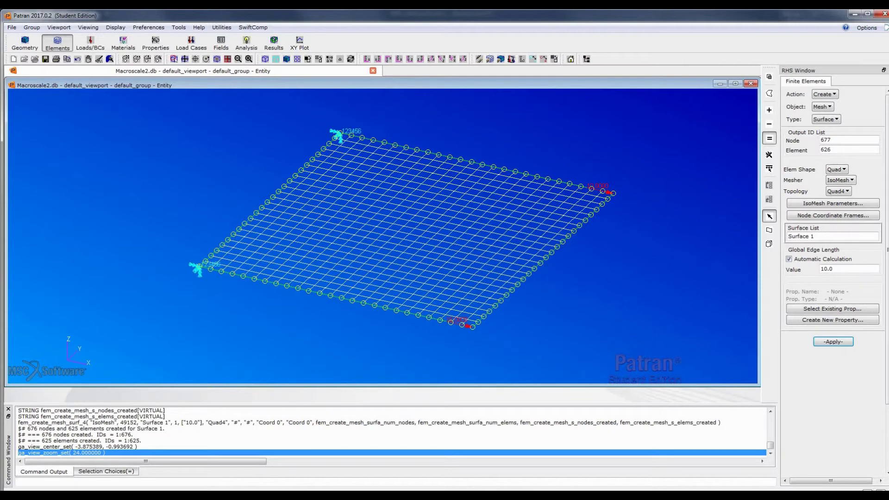
pyautogui.click(246, 43)
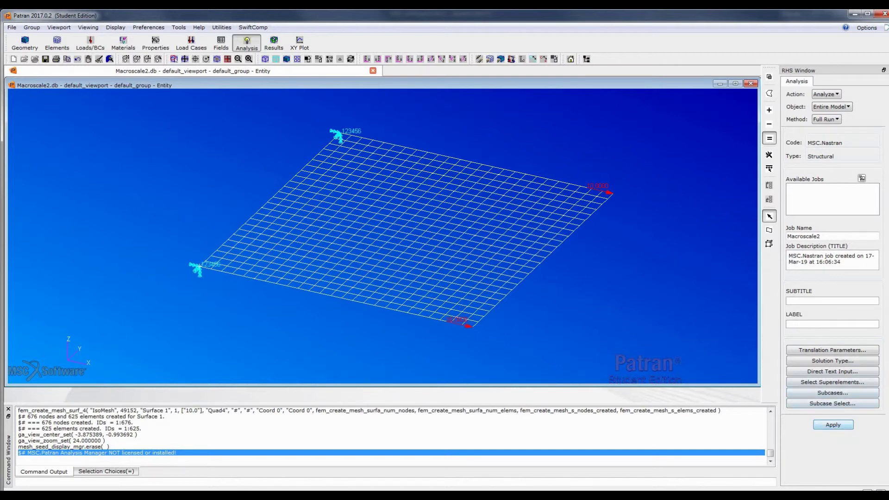
pyautogui.click(832, 425)
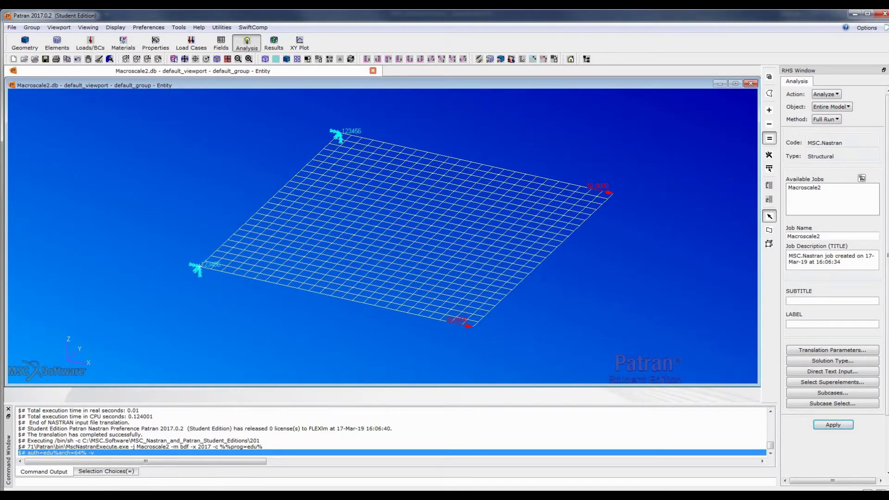
# Attach the XDB result entities of the Macroscale2 job.
pyautogui.click(830, 106)
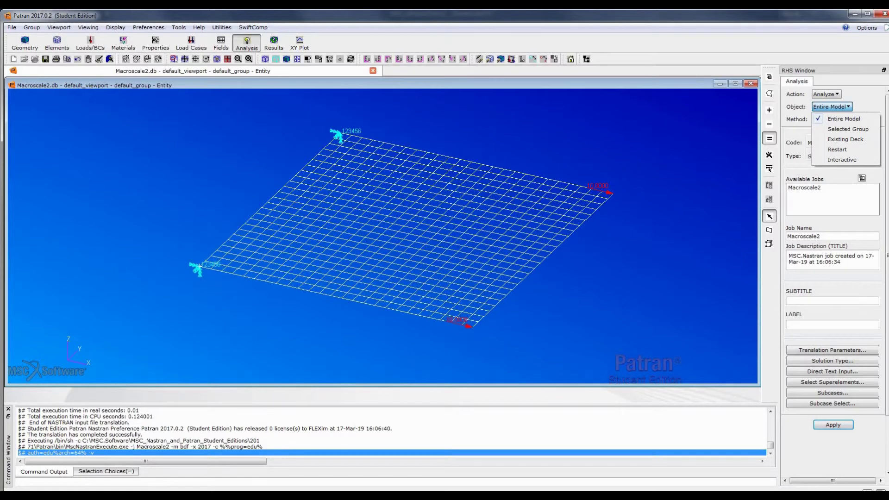
pyautogui.click(827, 94)
pyautogui.click(847, 136)
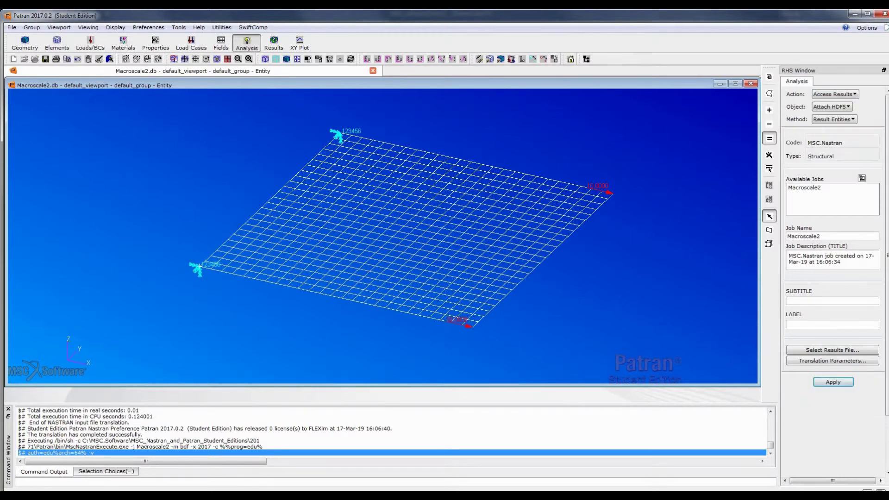
pyautogui.click(831, 106)
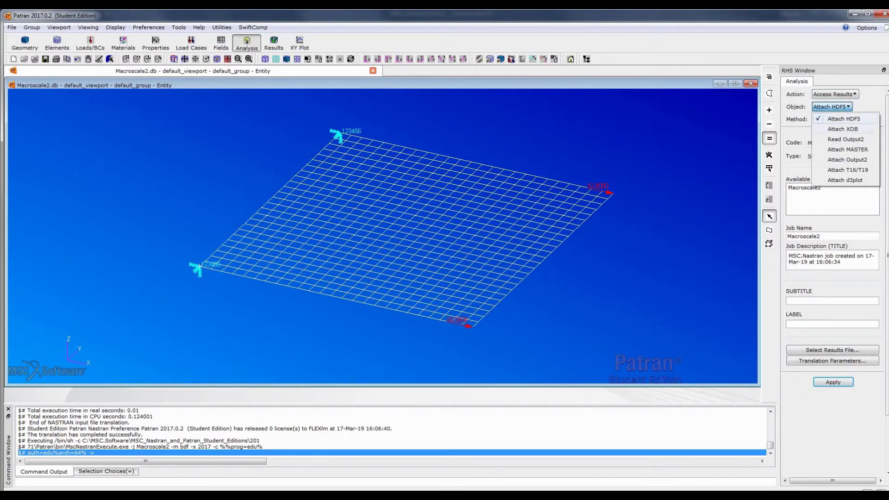
pyautogui.click(843, 129)
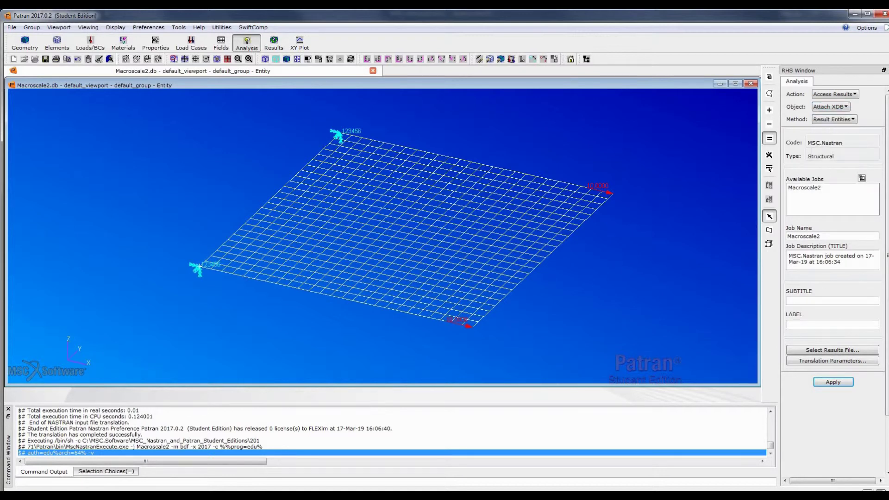
pyautogui.click(832, 382)
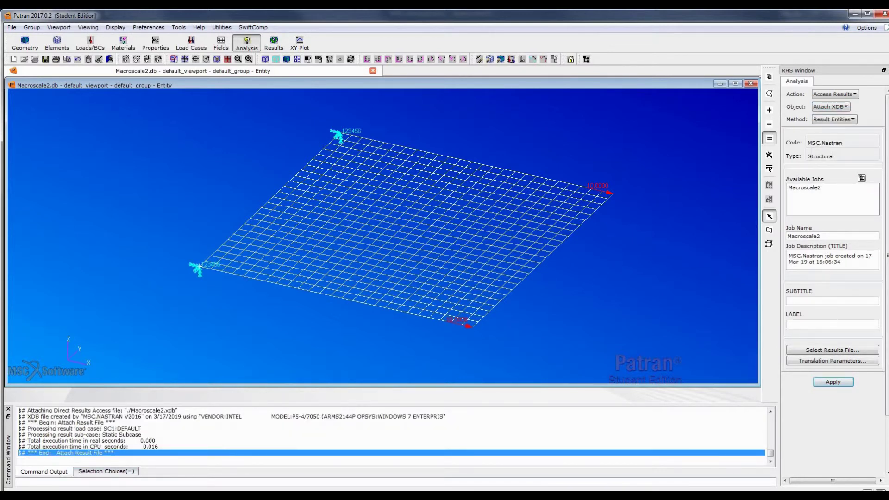
# Create a quick plot with a translational displacement magnitude fringe and the translational displacement deformation.
pyautogui.click(274, 43)
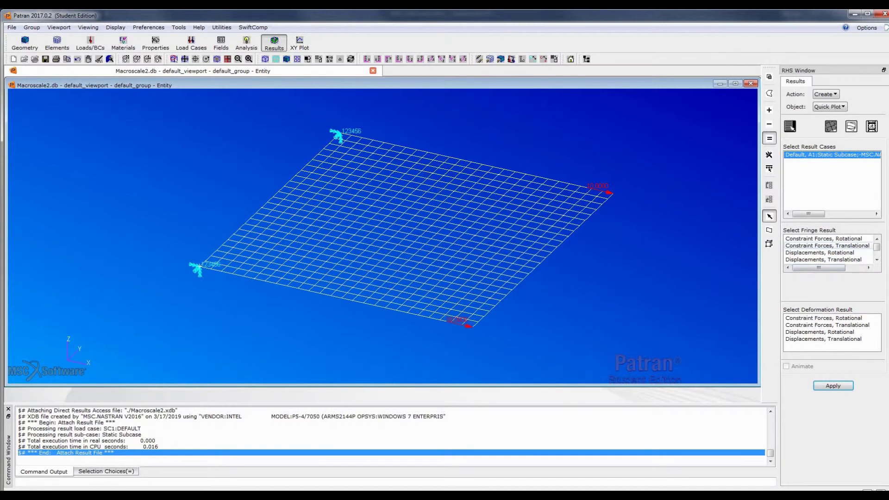
pyautogui.click(820, 253)
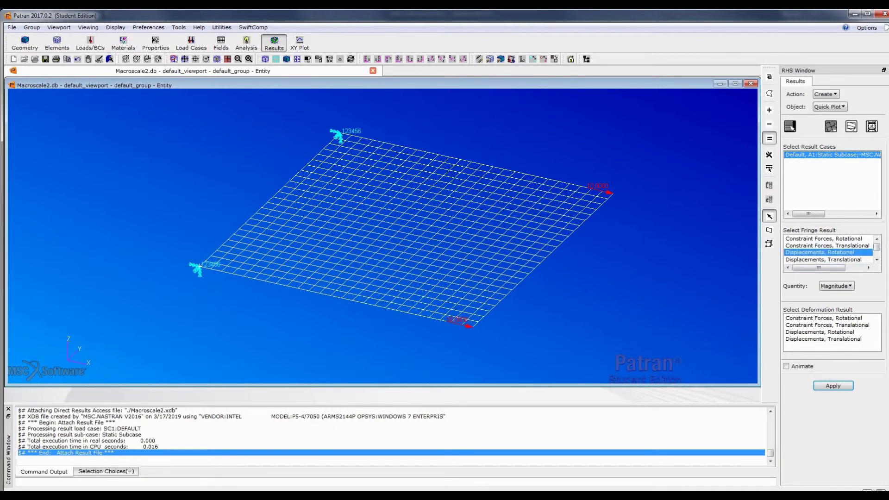
pyautogui.click(823, 259)
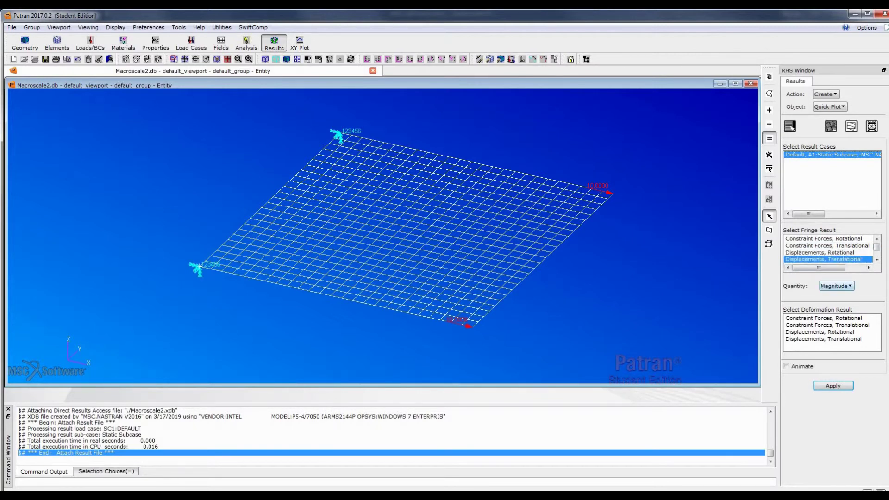
pyautogui.click(836, 286)
pyautogui.click(836, 288)
pyautogui.click(823, 339)
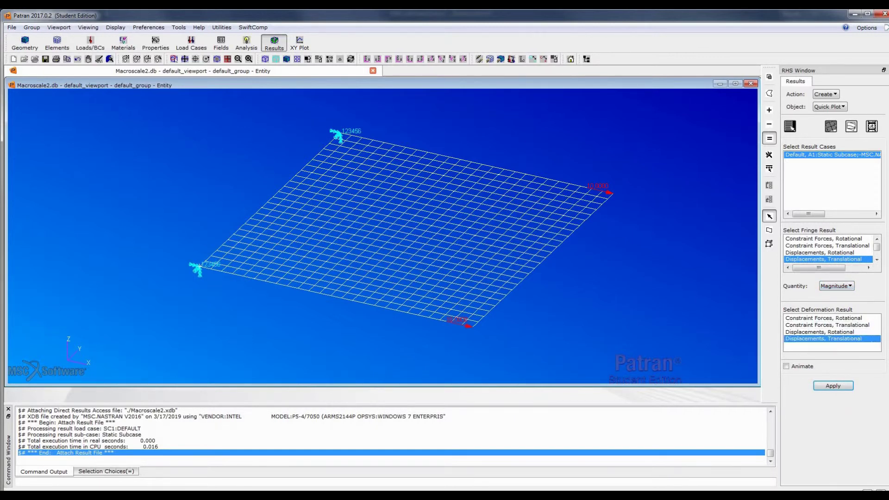
pyautogui.click(832, 385)
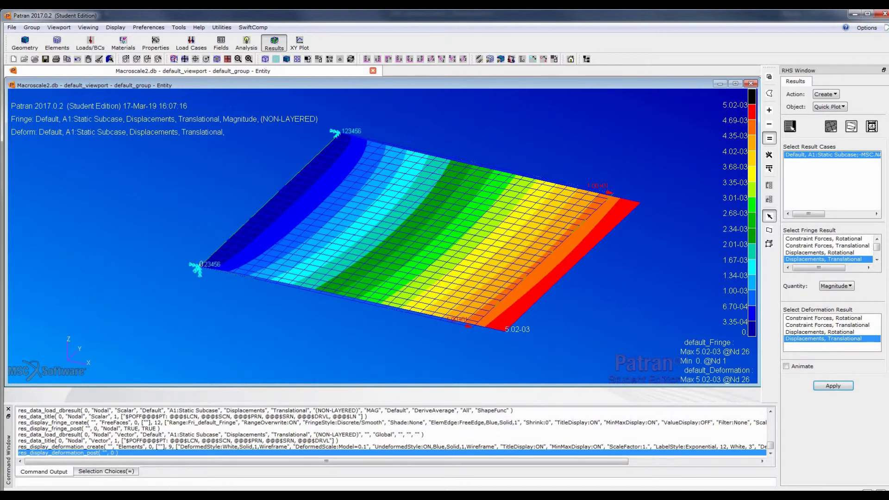
# Replot the displacement fringe without deformation, and plot the von Mises stress tensor fringe for layer 1.
pyautogui.click(823, 339)
pyautogui.click(833, 386)
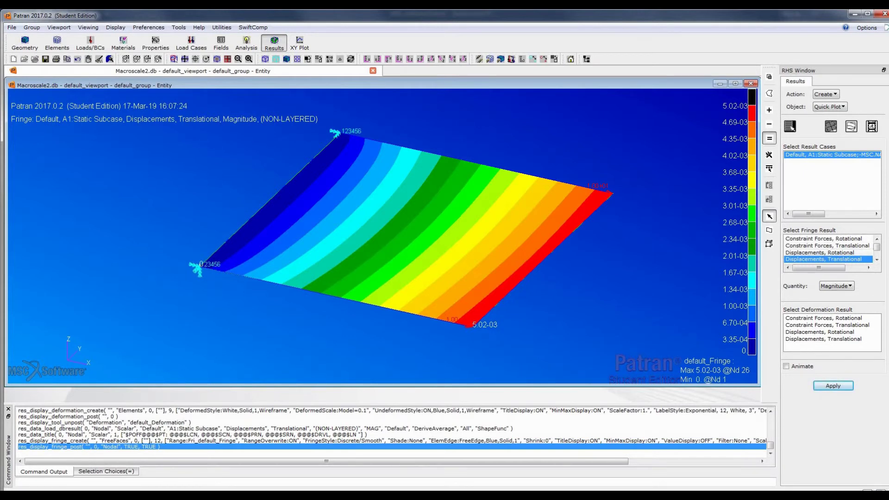
pyautogui.scroll(-2, 828, 249)
pyautogui.click(817, 260)
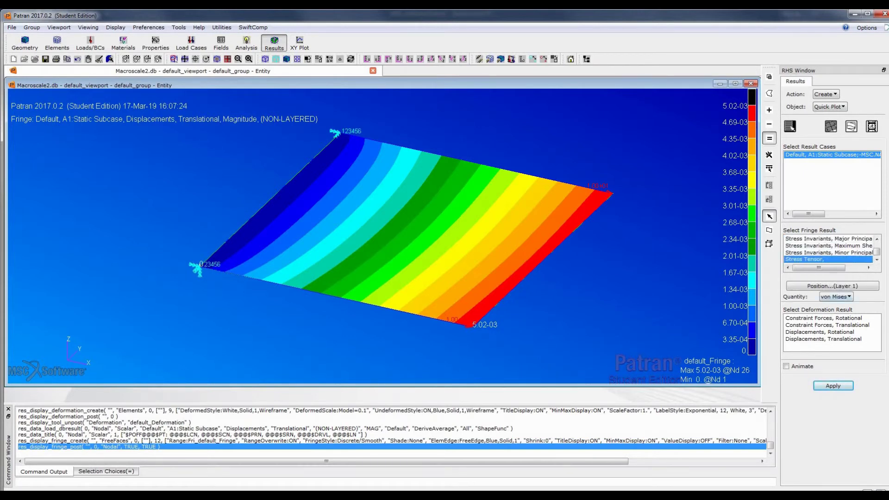
pyautogui.click(832, 286)
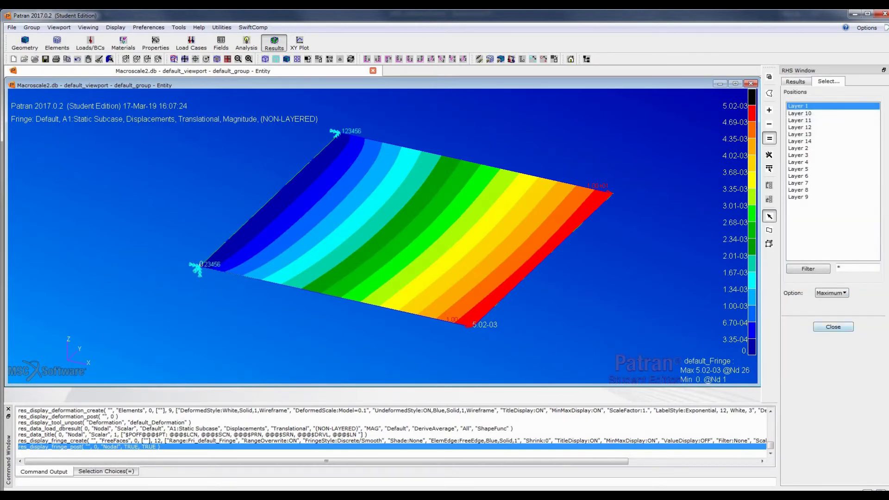
pyautogui.click(832, 327)
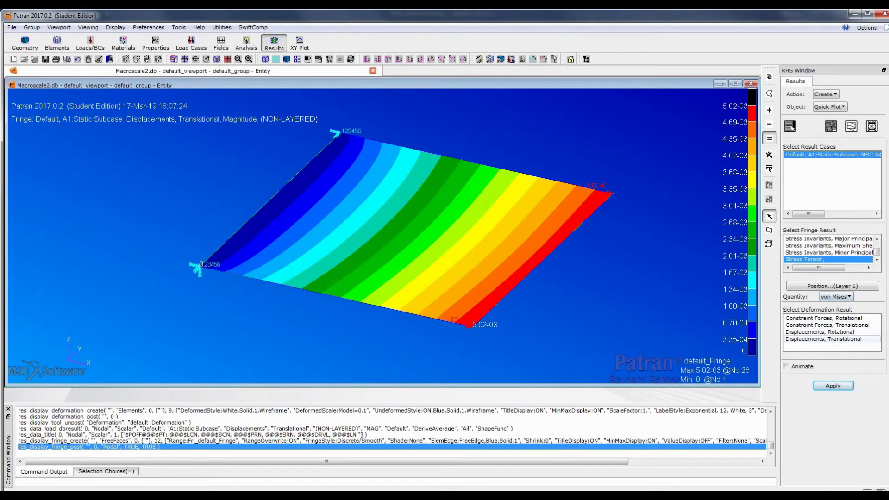
pyautogui.click(832, 386)
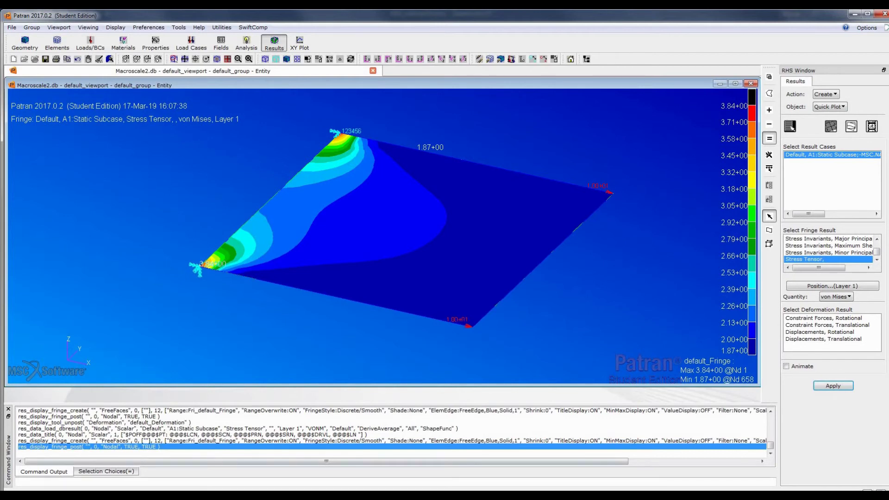
# Switch to the Woven_laminate.docx manual in Word and review the microscale homogenization section and its solid homogenization results.
pyautogui.moveTo(291, 496)
pyautogui.click(394, 448)
pyautogui.scroll(3, 541, 236)
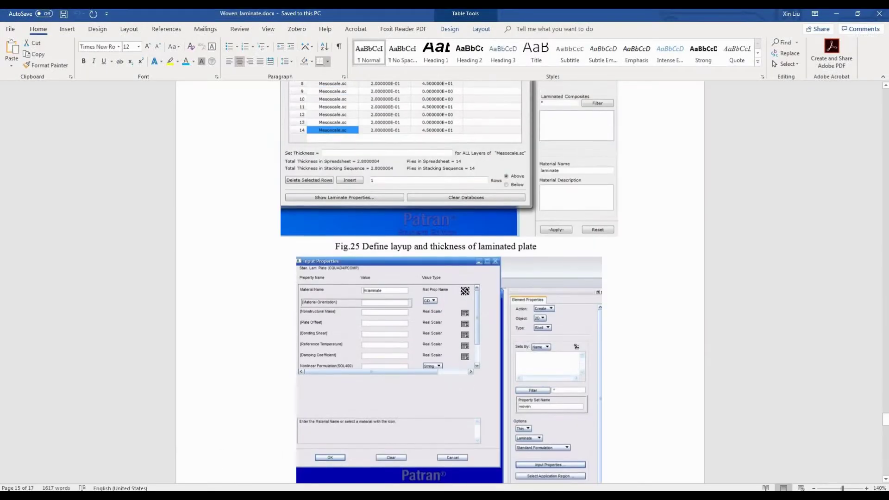
pyautogui.moveTo(885, 419); pyautogui.dragTo(885, 128)
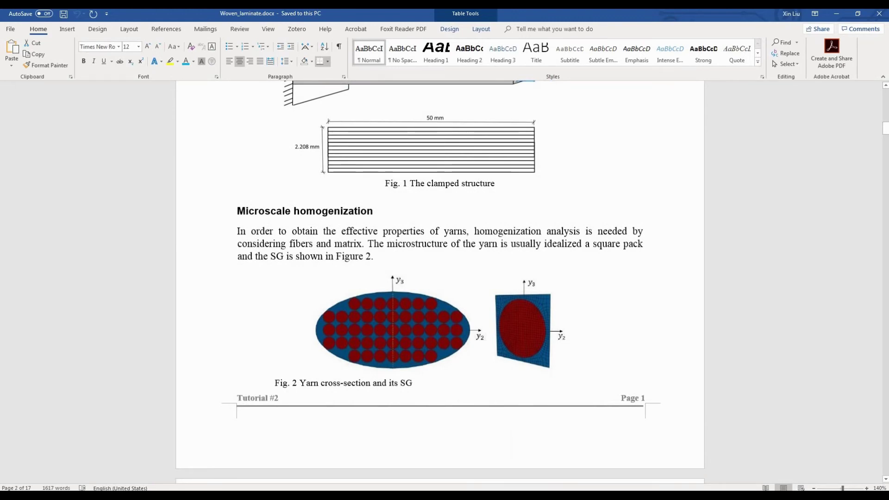
pyautogui.scroll(-3, 440, 278)
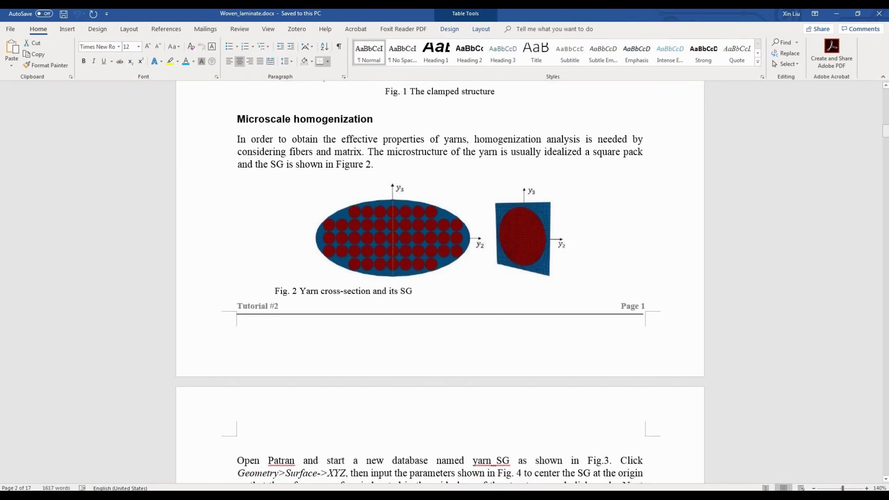
pyautogui.moveTo(885, 131); pyautogui.dragTo(885, 256)
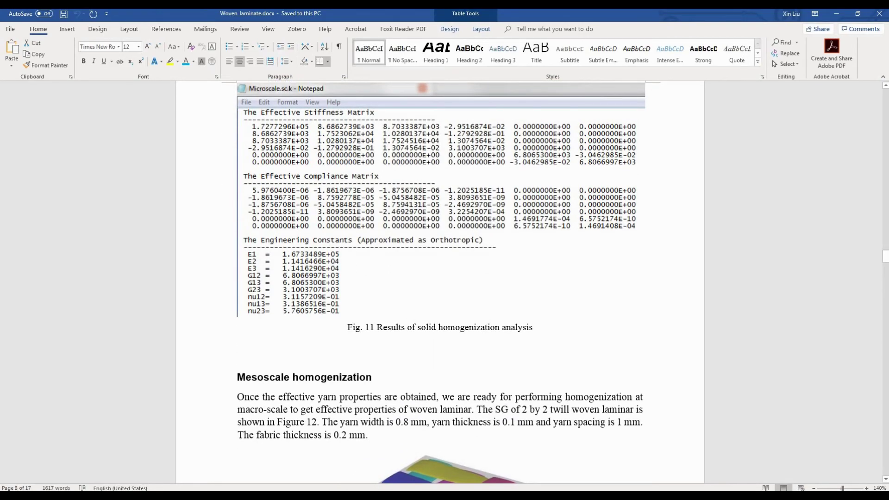
# Review the manual's mesoscale homogenization results and its macroscale analysis section through the laminated plate model figure.
pyautogui.scroll(-6, 440, 282)
pyautogui.moveTo(885, 263); pyautogui.dragTo(885, 366)
pyautogui.scroll(-5, 440, 282)
pyautogui.scroll(2, 440, 282)
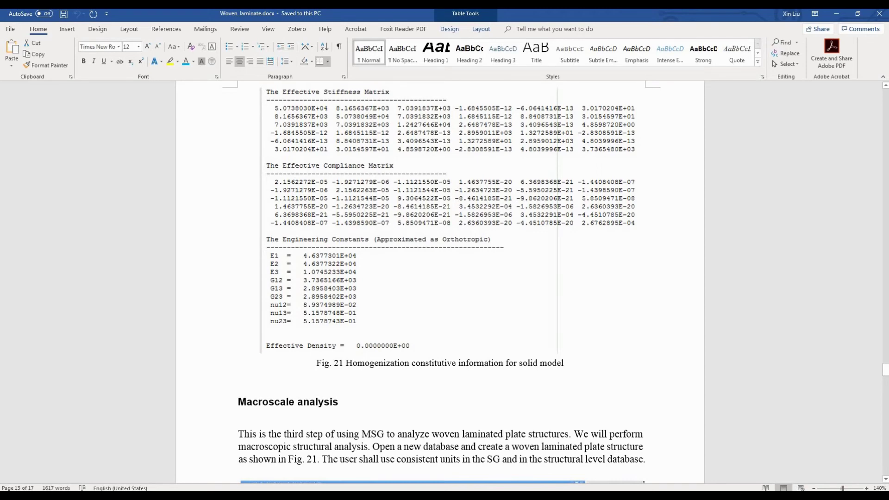
pyautogui.scroll(-2, 440, 282)
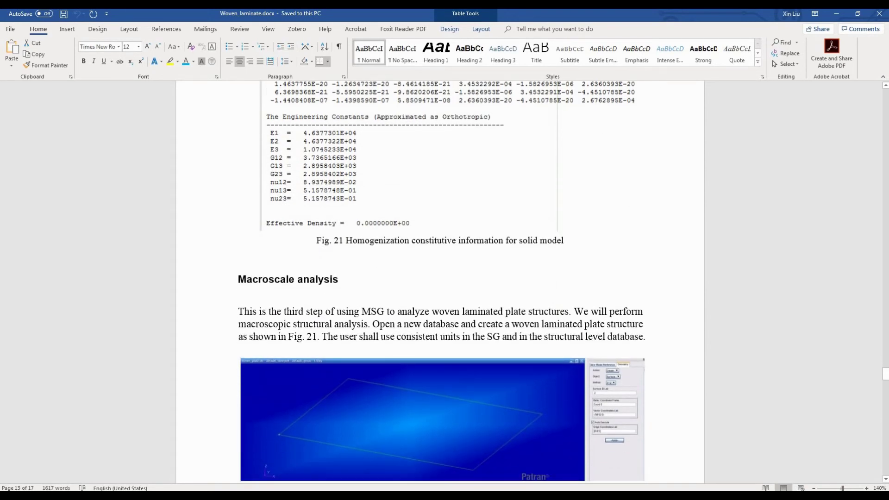
pyautogui.scroll(1, 440, 282)
pyautogui.moveTo(885, 371); pyautogui.dragTo(885, 378)
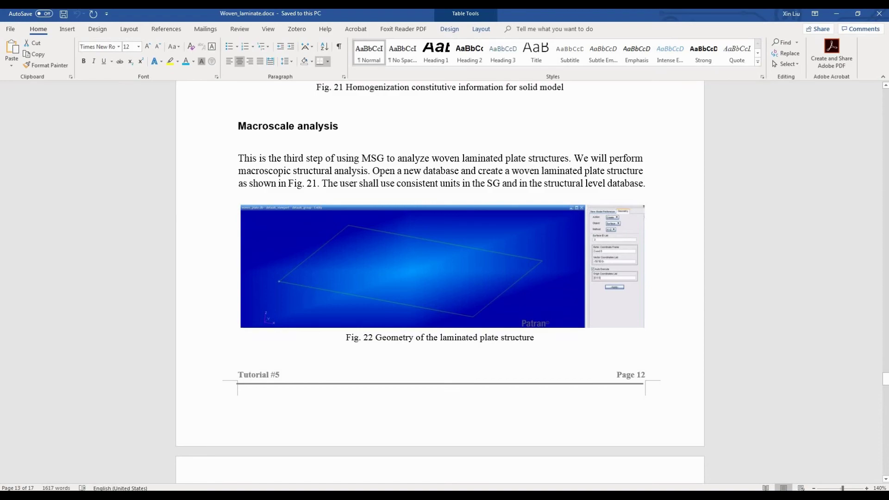
pyautogui.moveTo(885, 379); pyautogui.dragTo(885, 440)
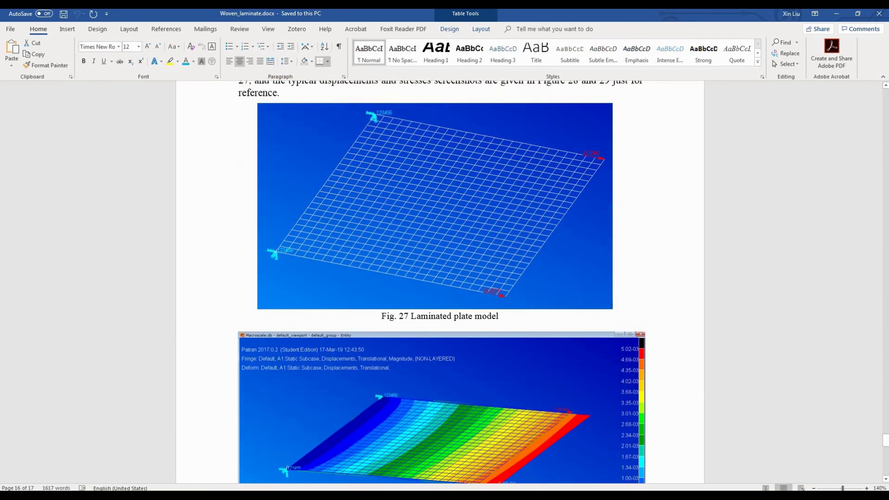
pyautogui.click(615, 301)
pyautogui.scroll(2, 440, 282)
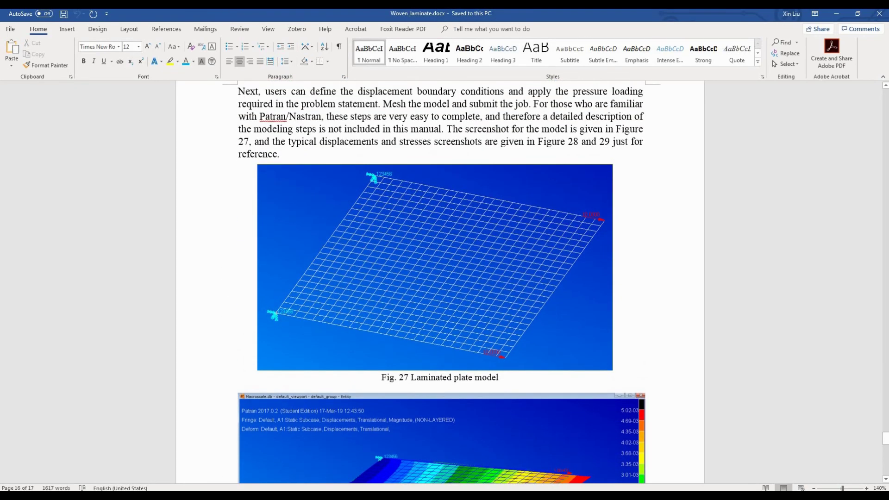